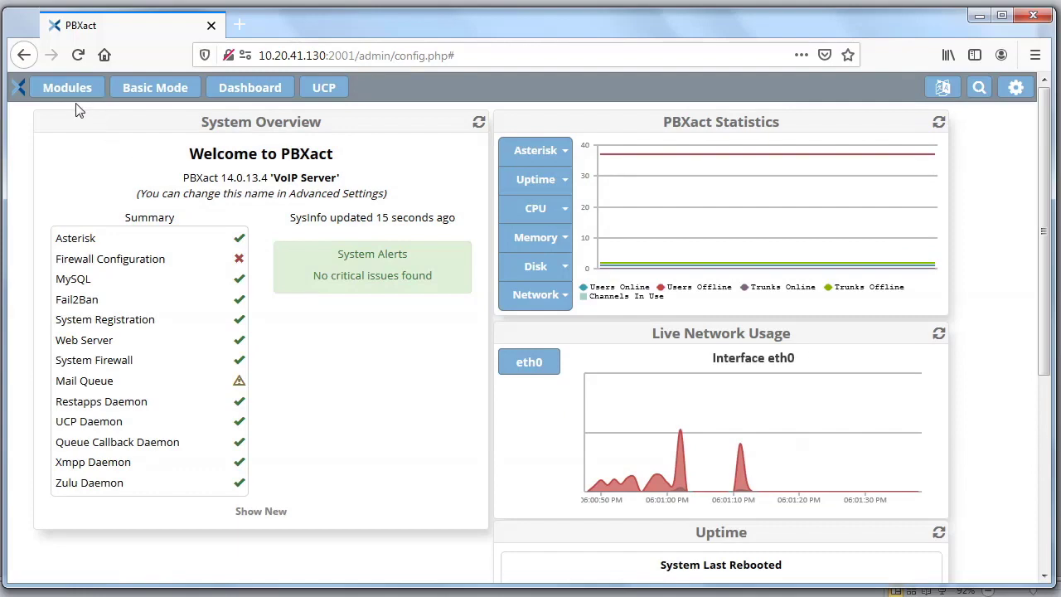
- Allow the UCP service for the Local zone in the firewall's core services and highlight WebRTC in its description
click(71, 90)
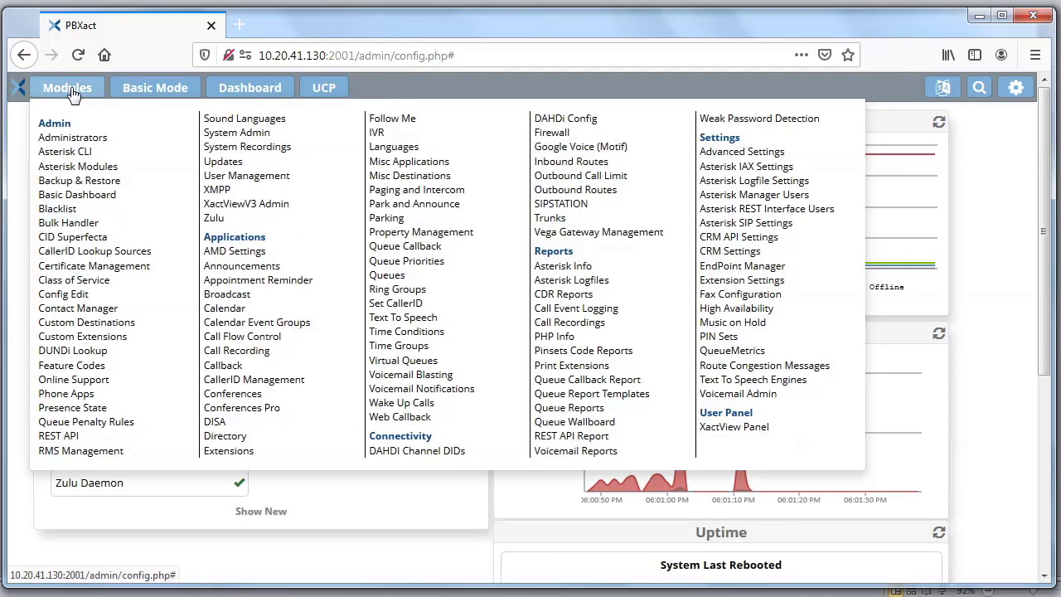
click(560, 137)
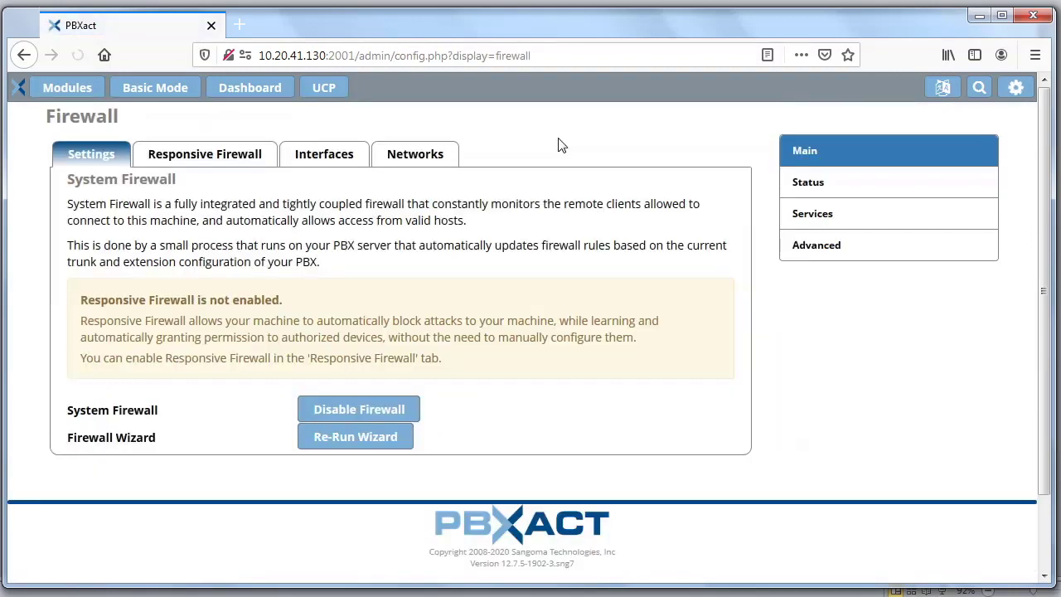
click(820, 215)
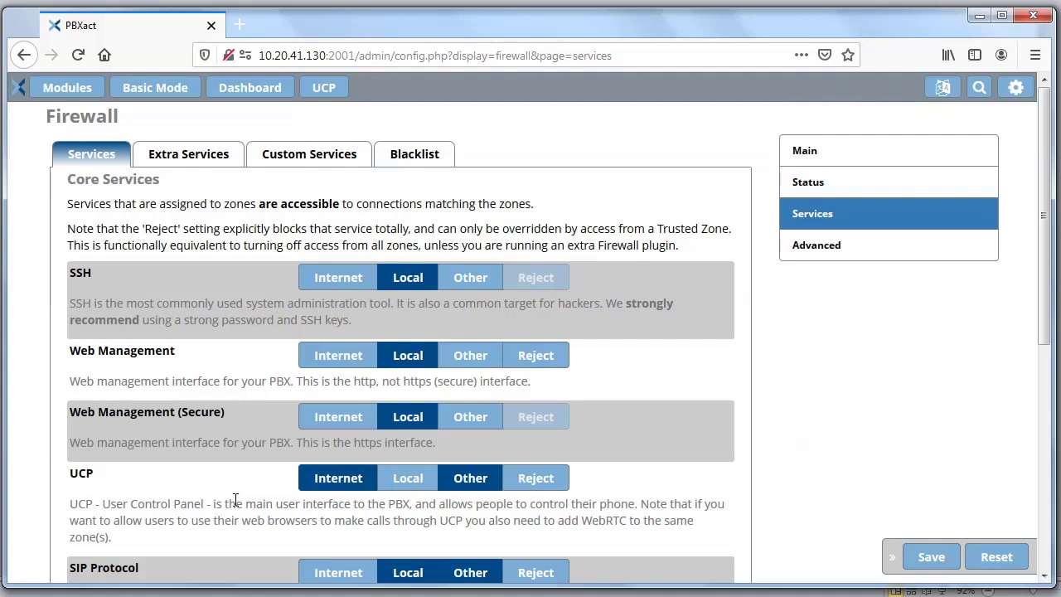
click(406, 486)
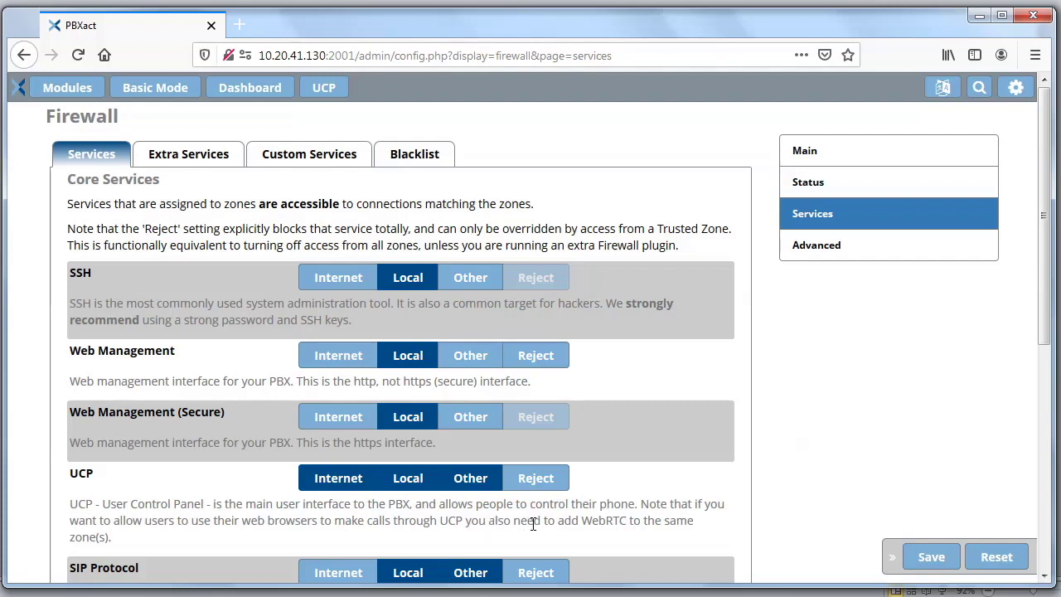
drag(580, 519, 630, 520)
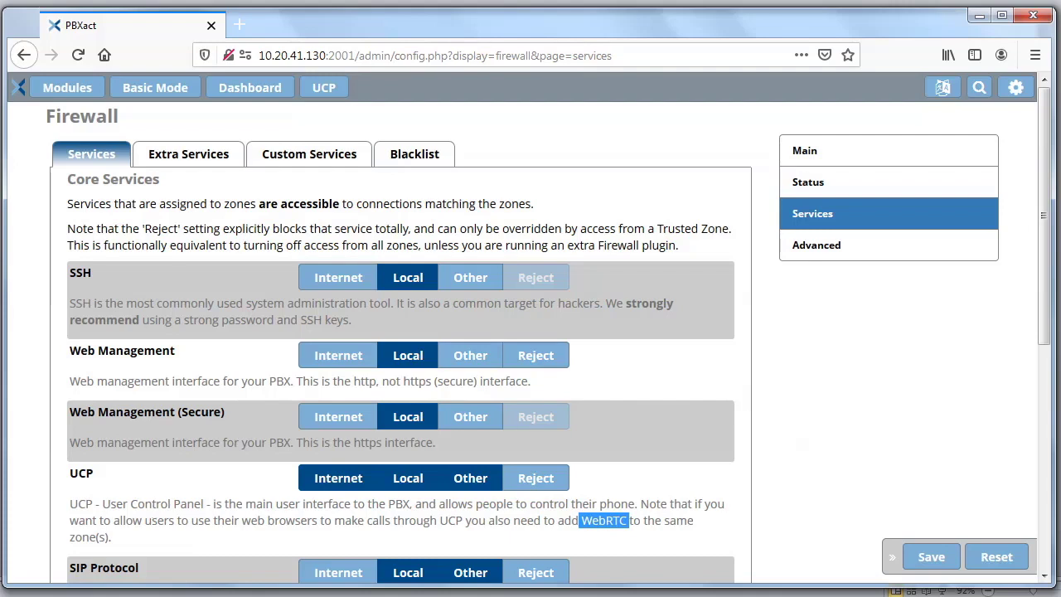
mouse_move(1047, 316)
mouse_down()
mouse_move(1047, 489)
mouse_move(1047, 316)
mouse_up()
- Open the Port Management settings of the System Admin module
click(65, 89)
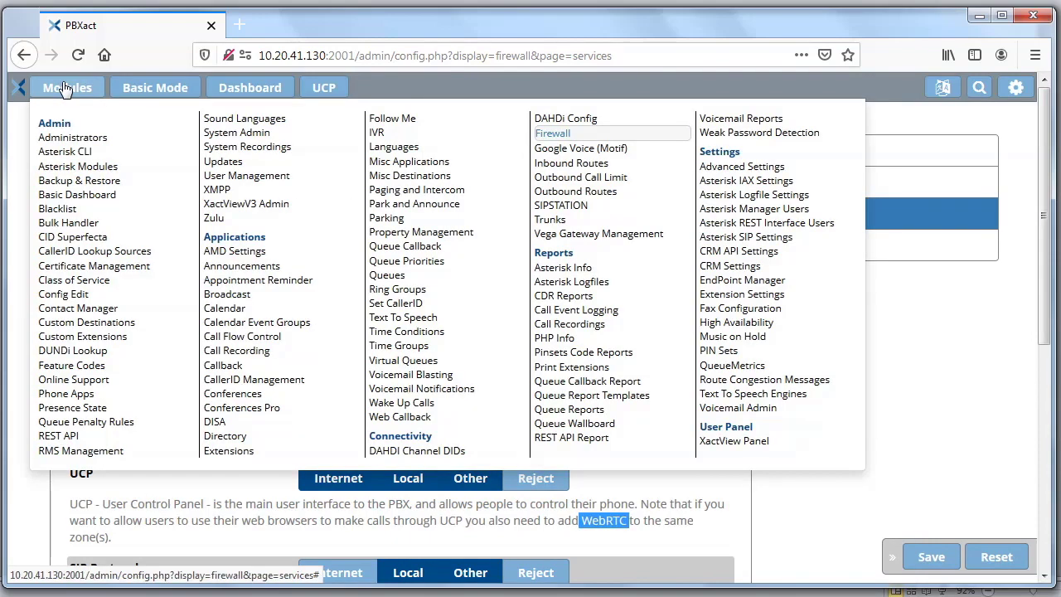
click(224, 137)
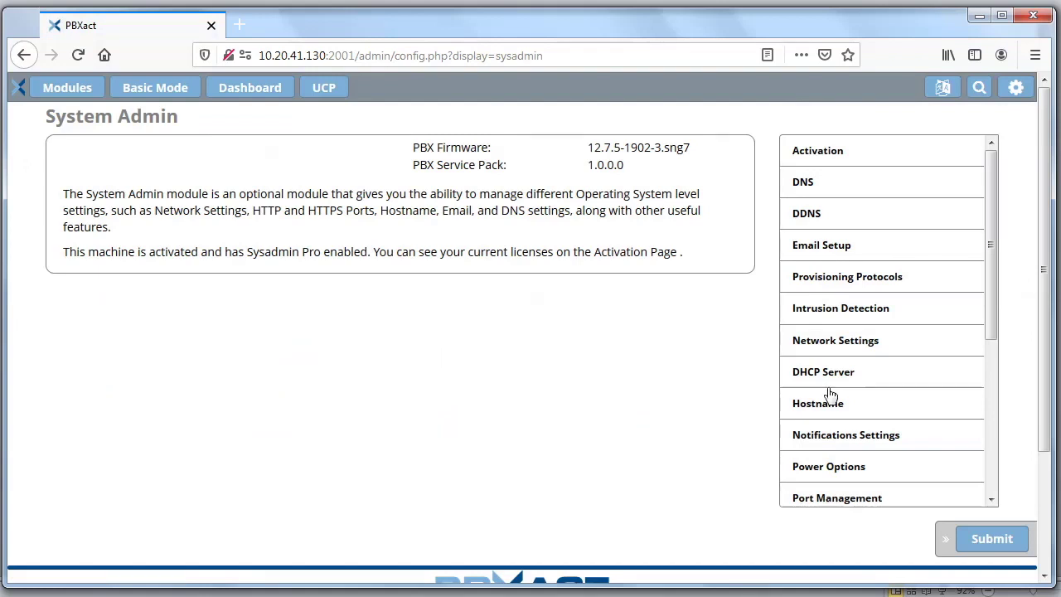
drag(993, 326, 997, 410)
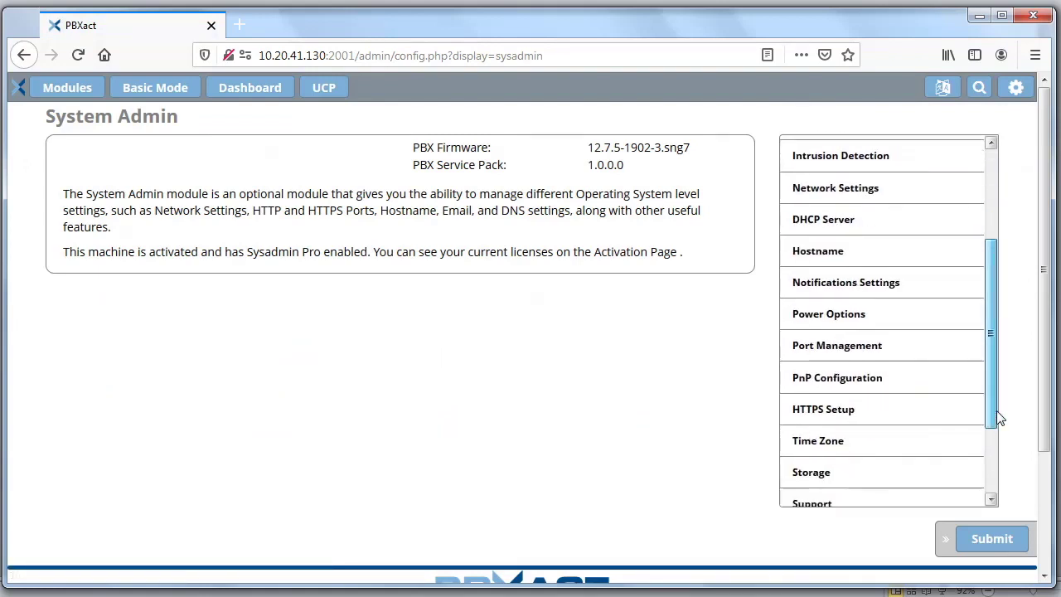
click(850, 353)
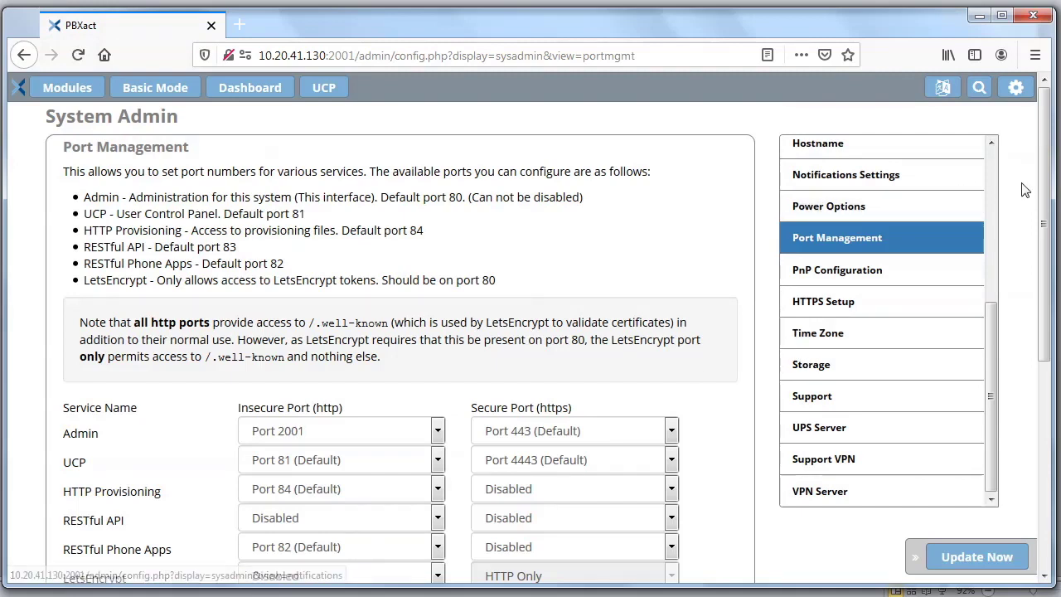
- Examine the insecure and secure port settings of the UCP service, including the available insecure port options
drag(1049, 197, 1049, 253)
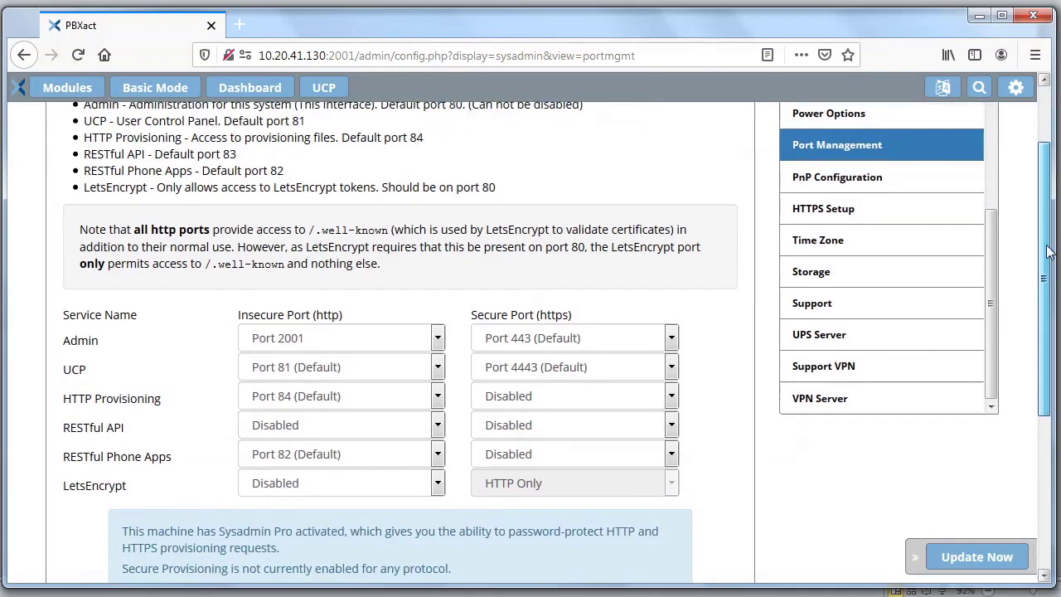
scroll(729, 315, down, 1)
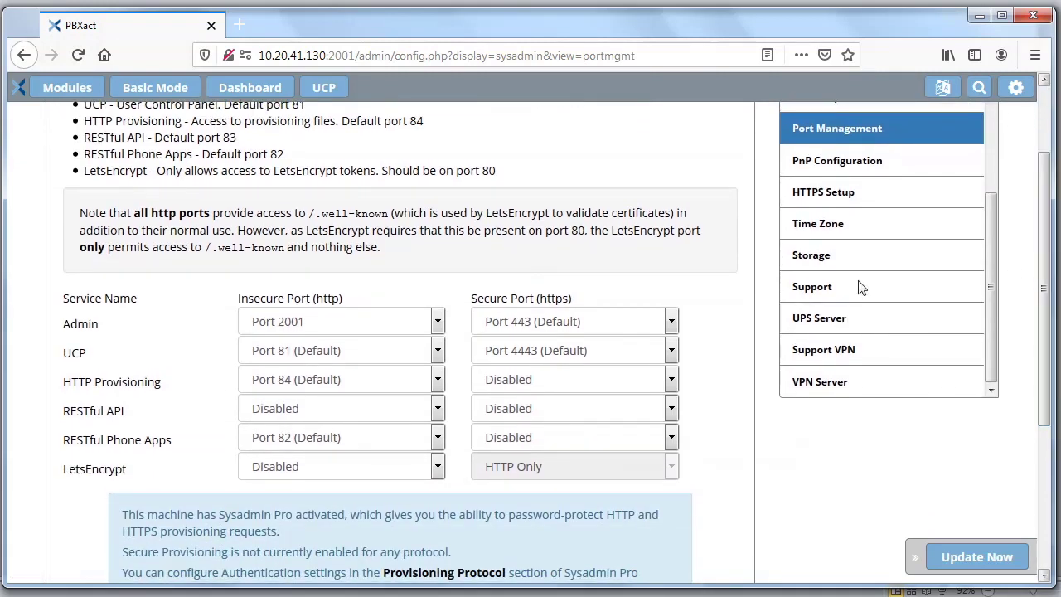
click(422, 351)
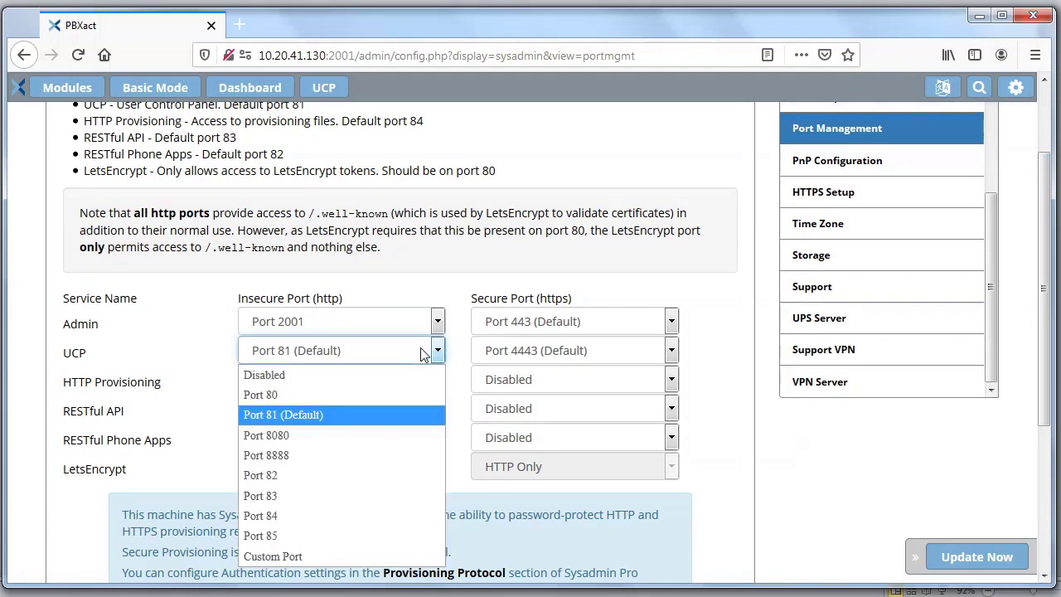
click(577, 358)
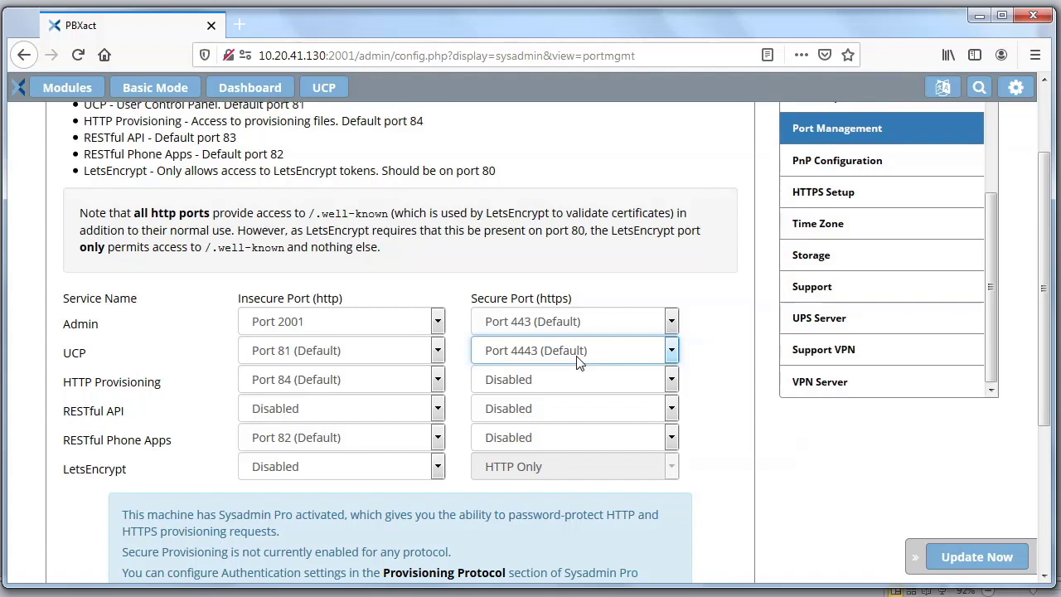
click(576, 246)
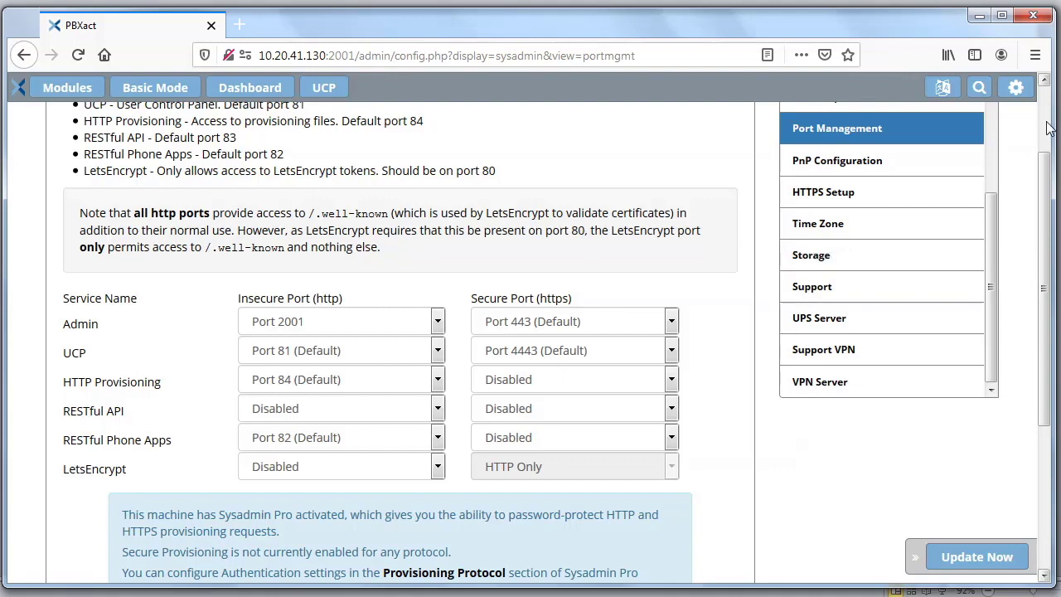
scroll(1047, 128, up, 3)
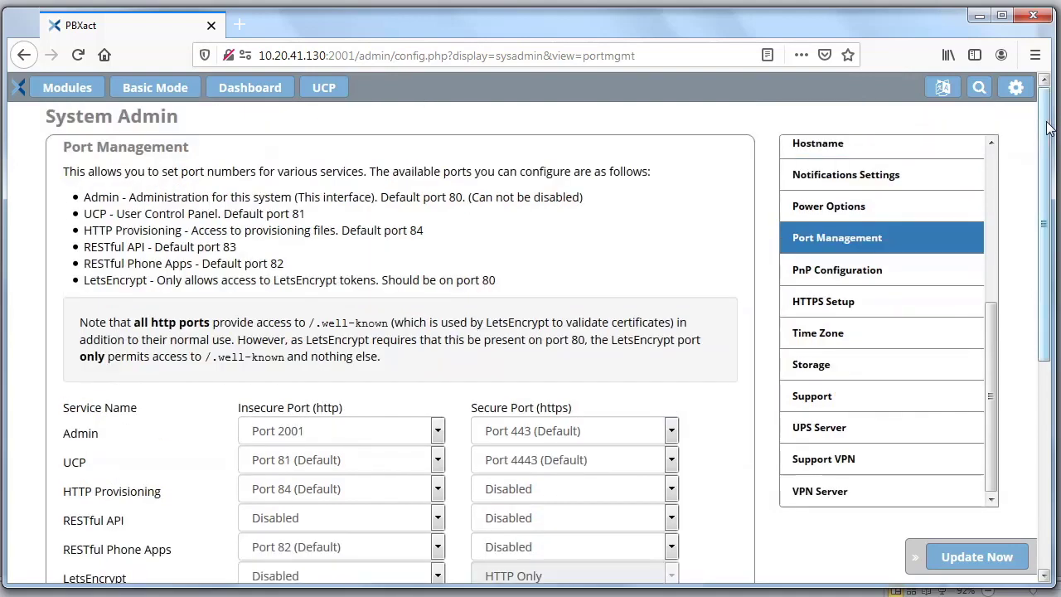
drag(1047, 151, 1049, 223)
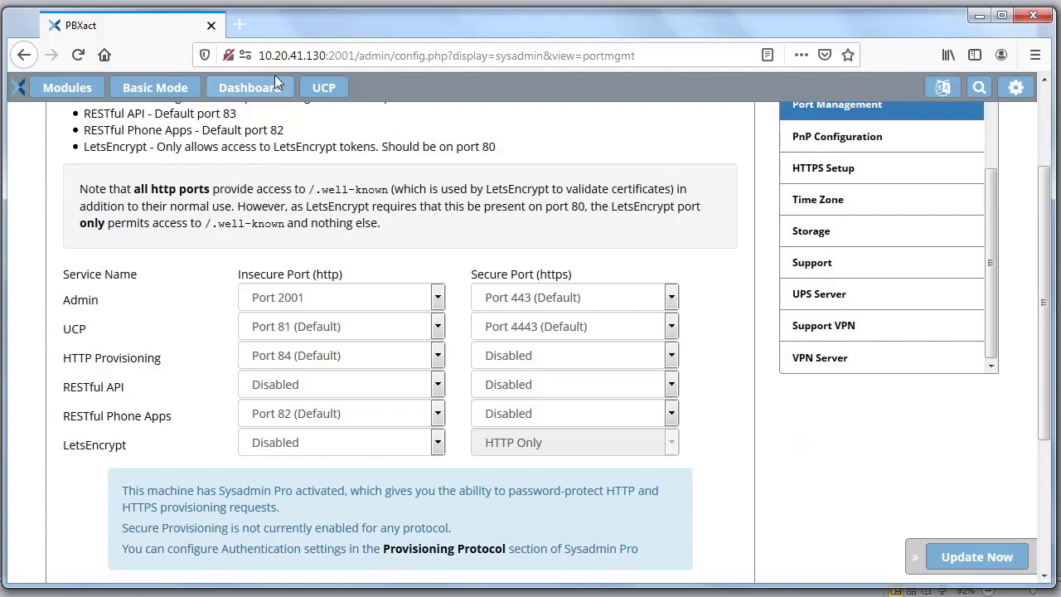
- Load the User Control Panel in the browser at 10.20.41.130:81
drag(258, 55, 329, 54)
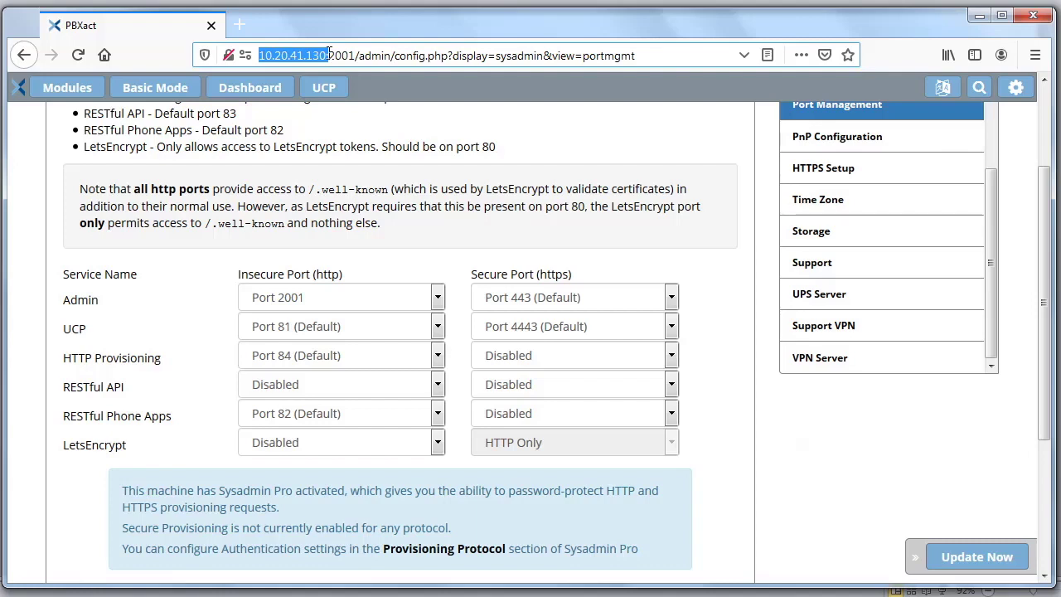
click(330, 53)
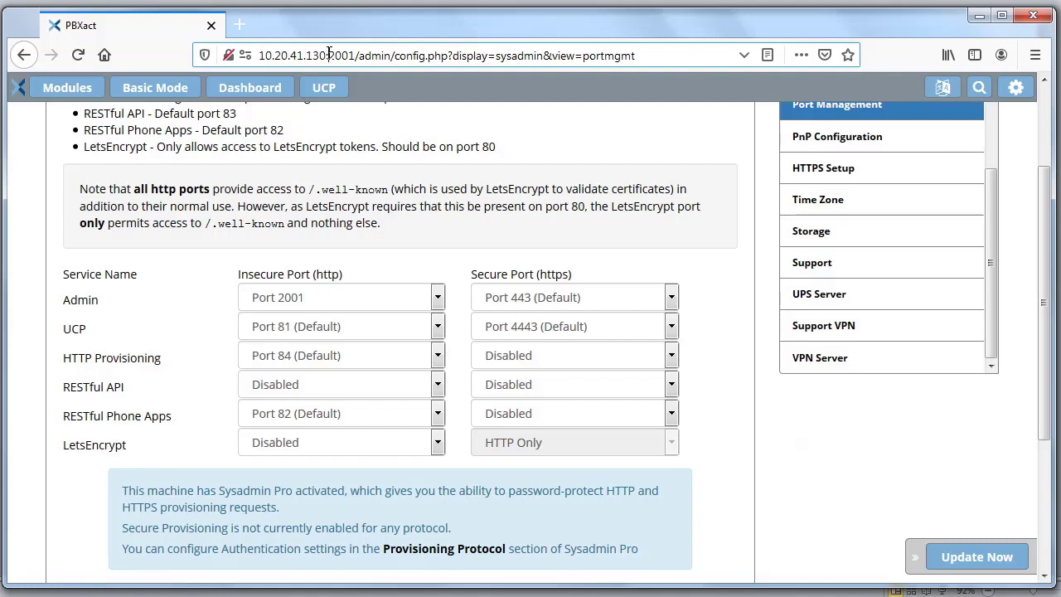
key(shift+End)
text(81)
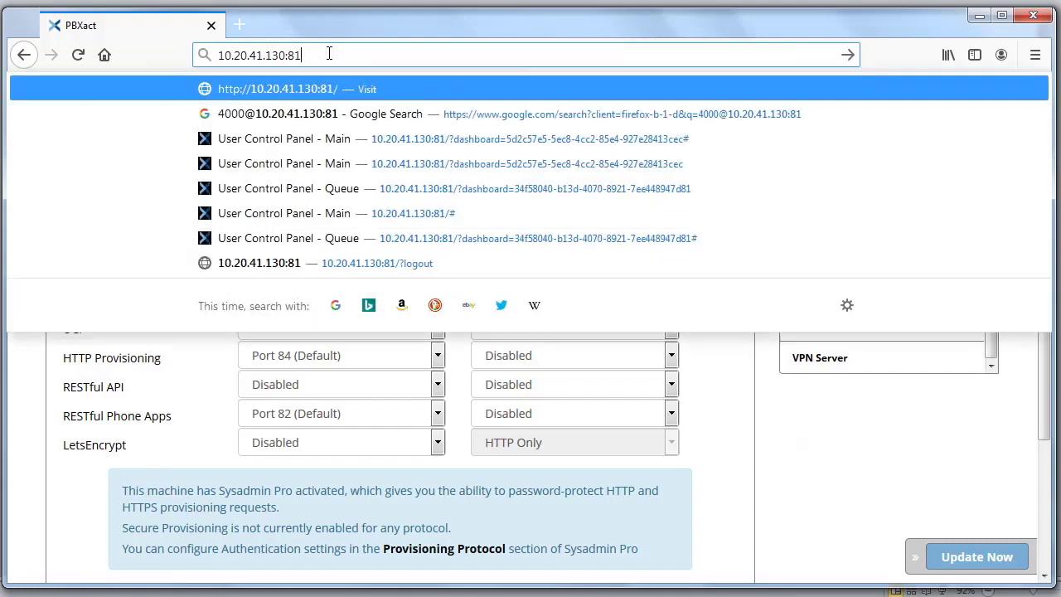
key(Return)
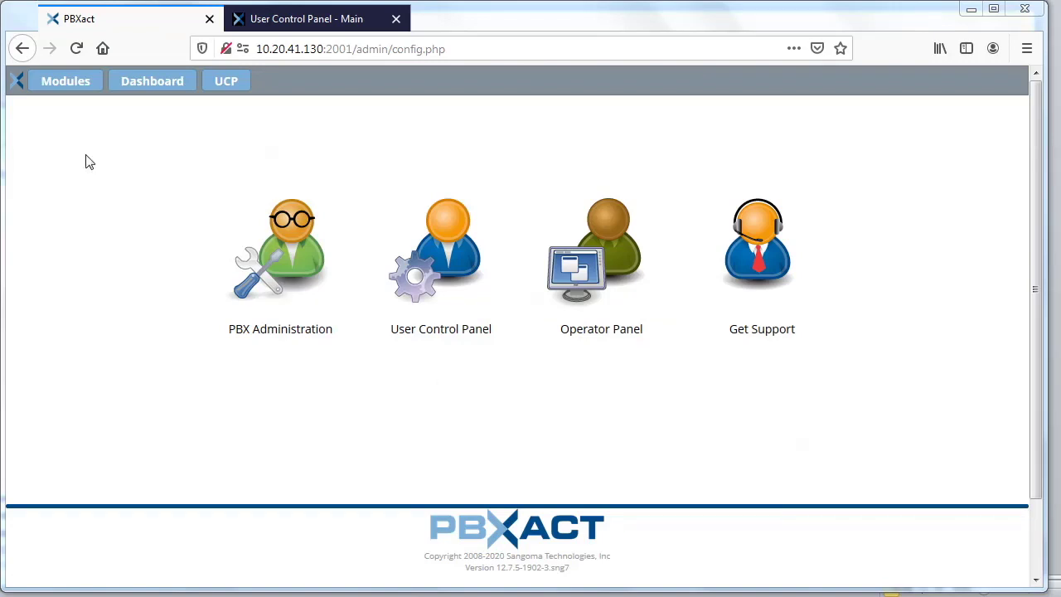
- Log in to PBX Administration with the saved admin username and password
mouse_move(73, 95)
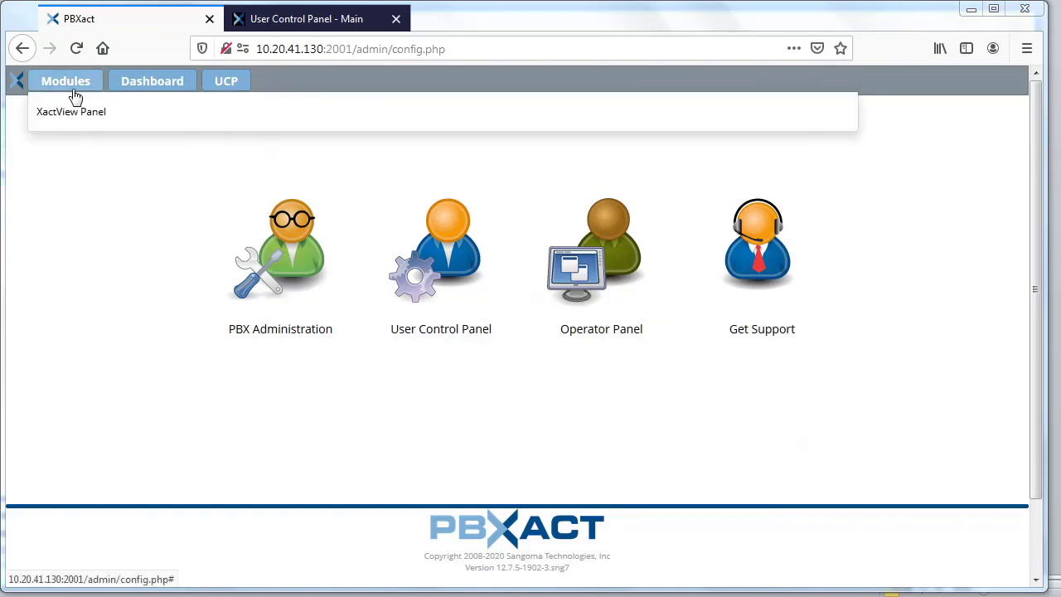
click(295, 307)
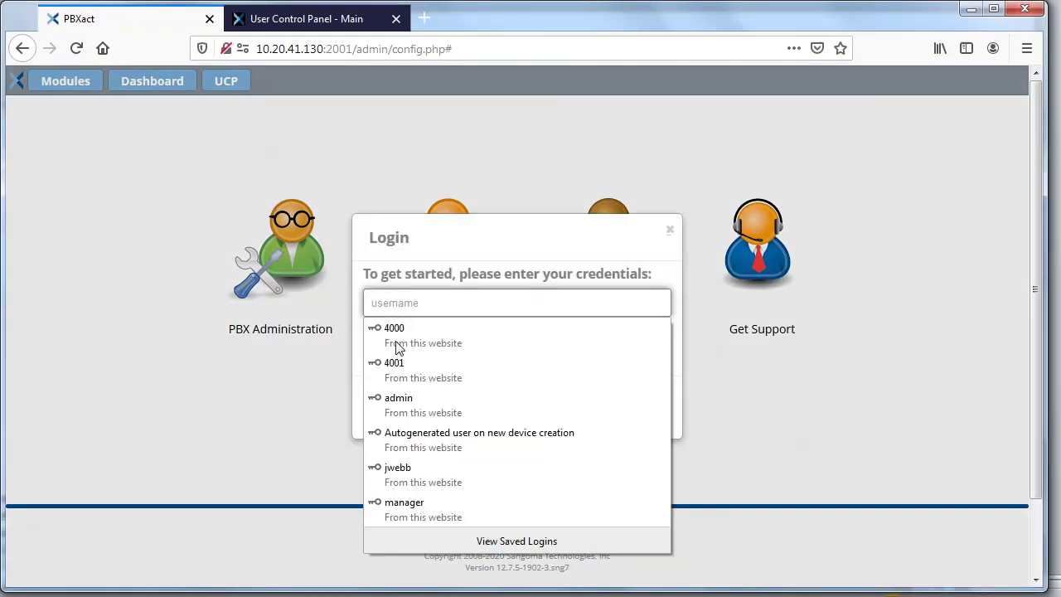
click(442, 403)
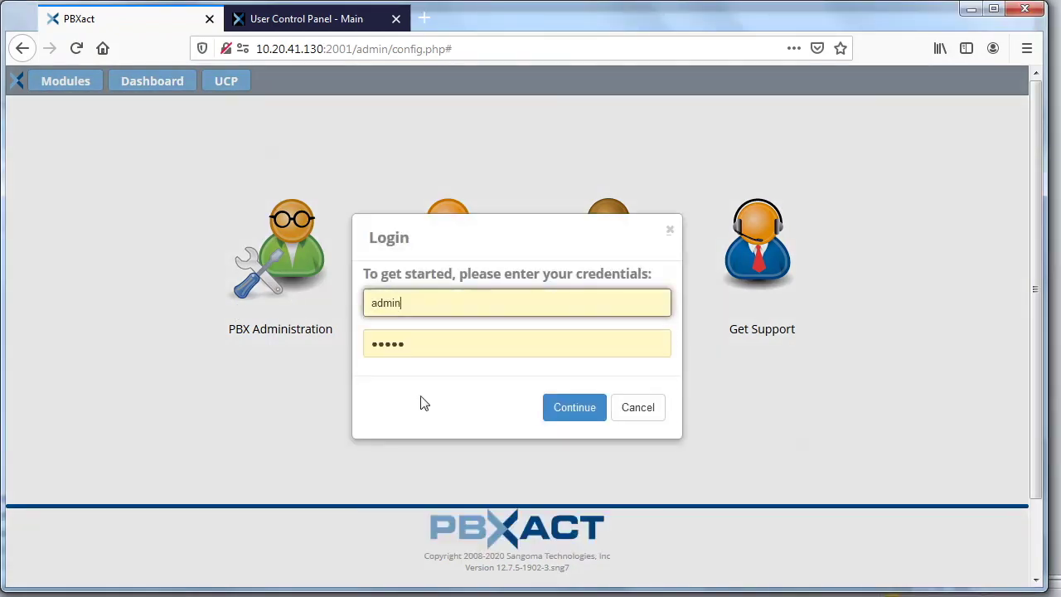
click(574, 407)
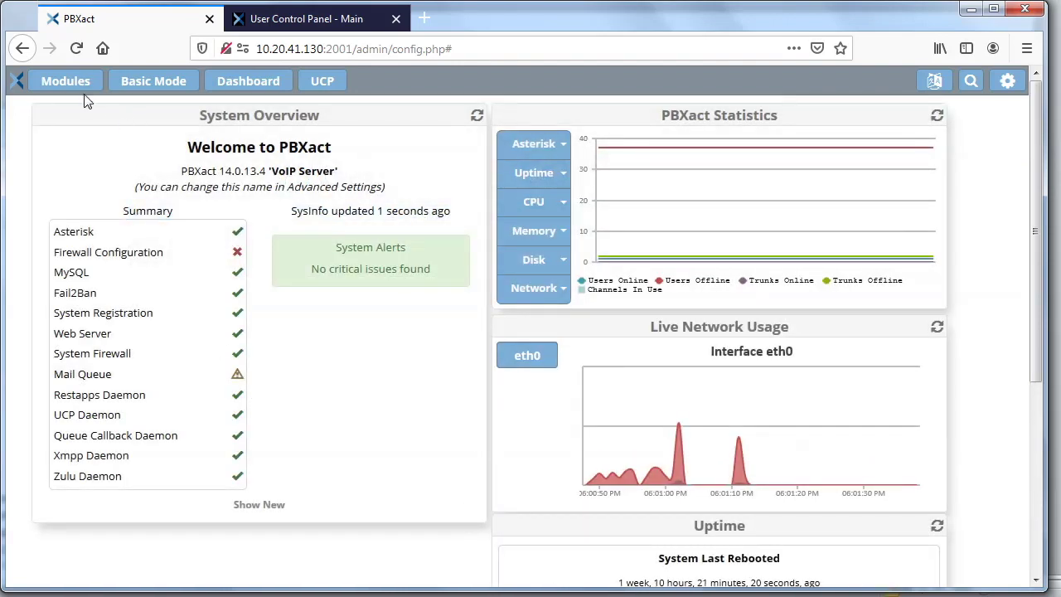
- Open the Remote Users group for editing in User Management and review which users are assigned to it
click(83, 93)
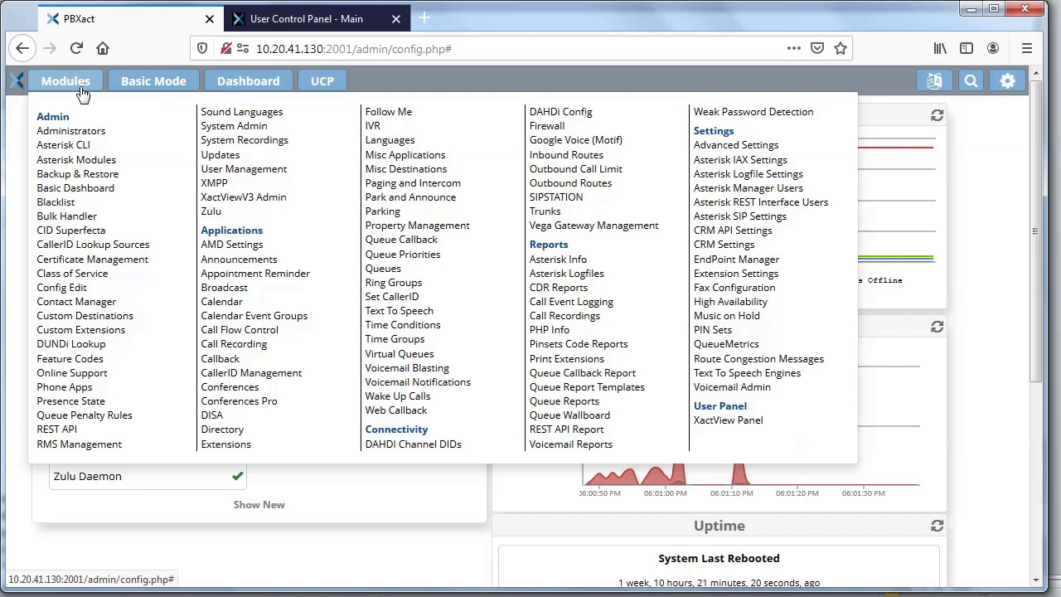
click(222, 171)
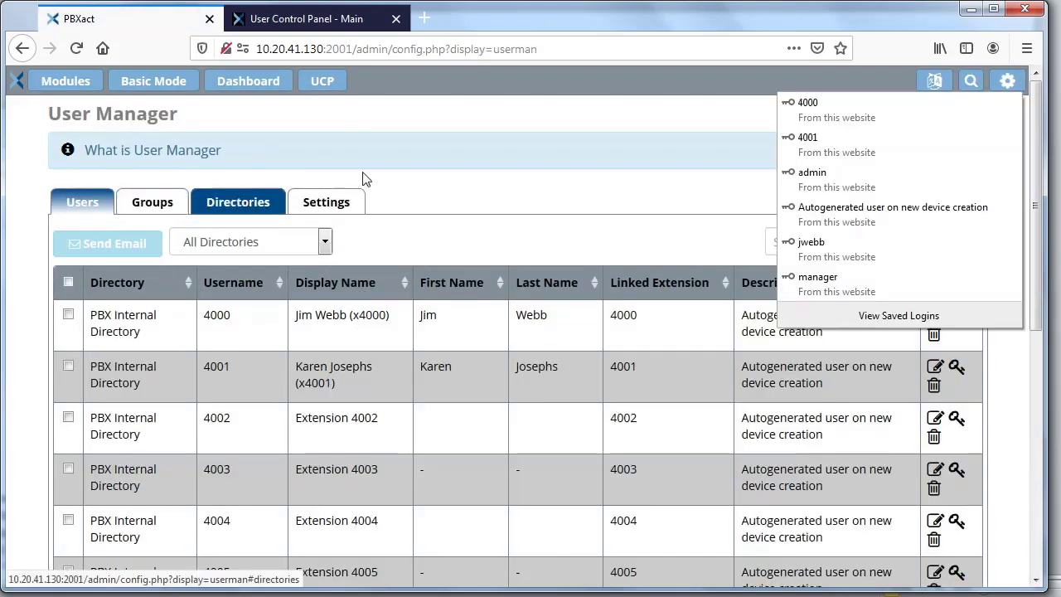
click(176, 206)
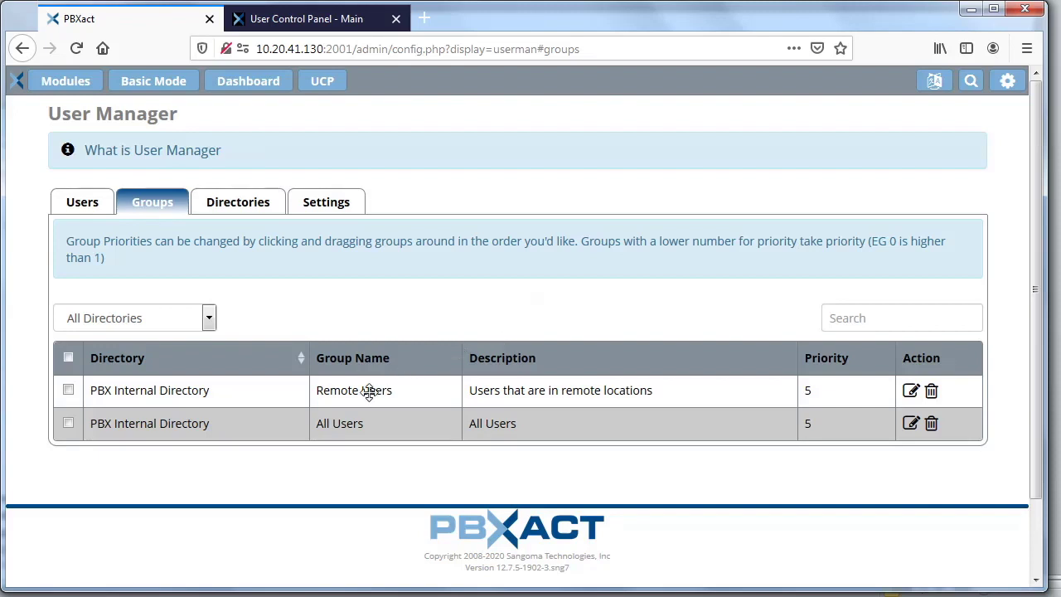
click(910, 392)
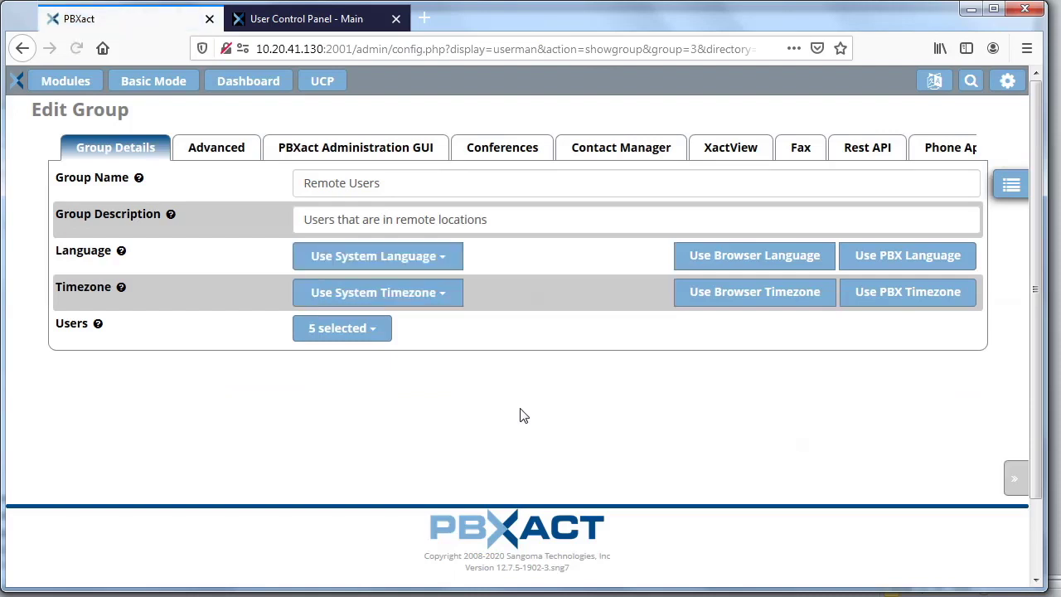
click(375, 334)
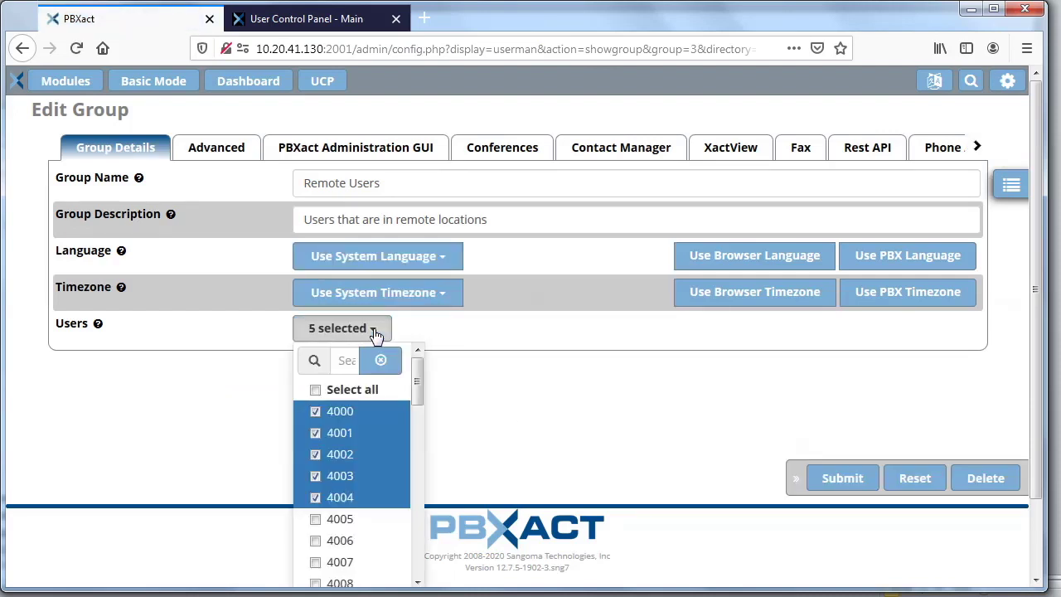
click(539, 421)
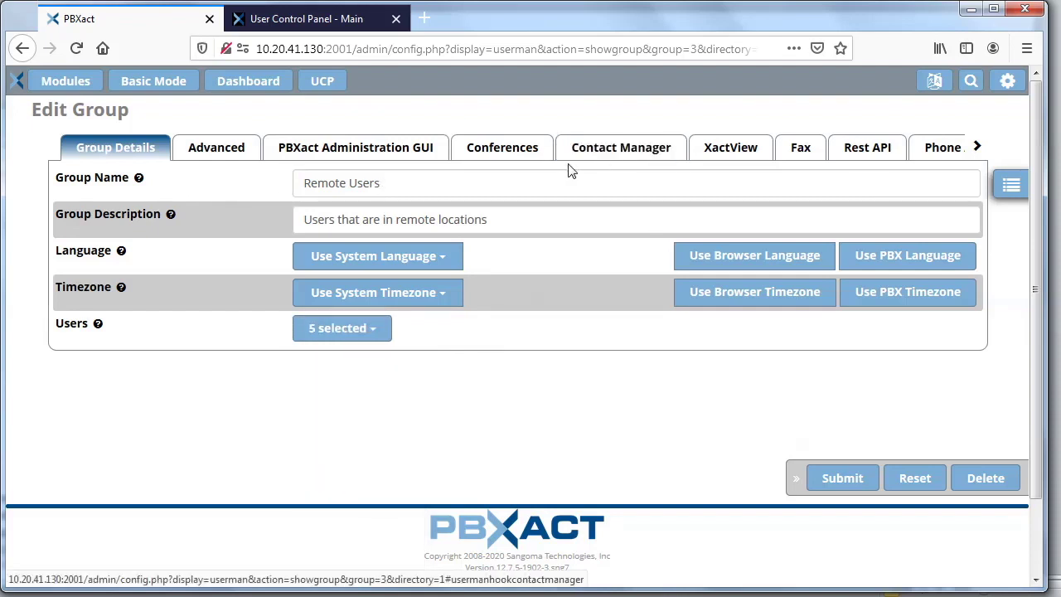
- Open the Voicemail permissions within the UCP settings of the Remote Users group
click(977, 151)
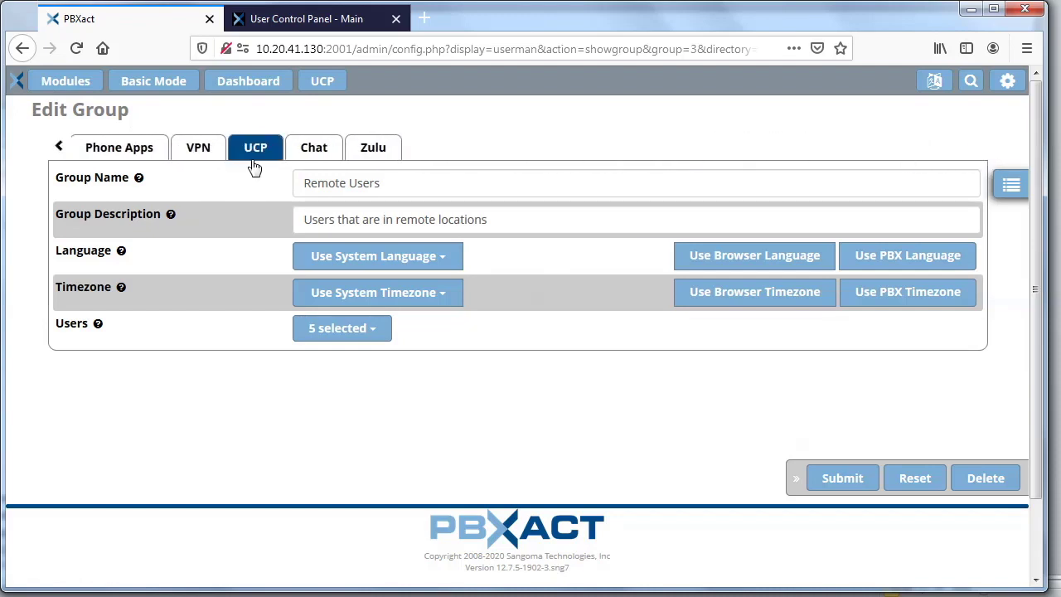
click(254, 154)
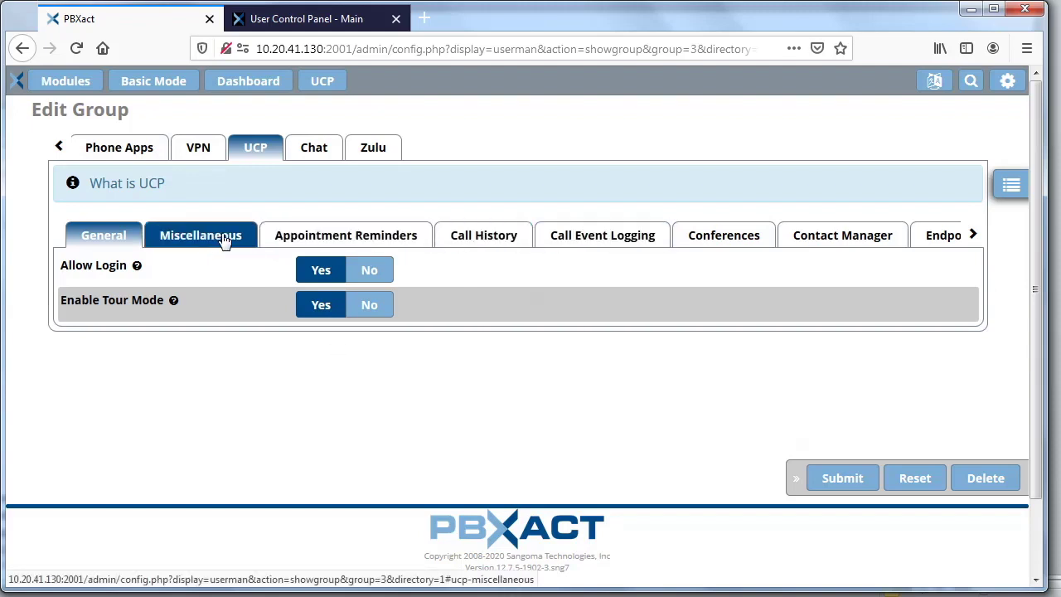
click(973, 236)
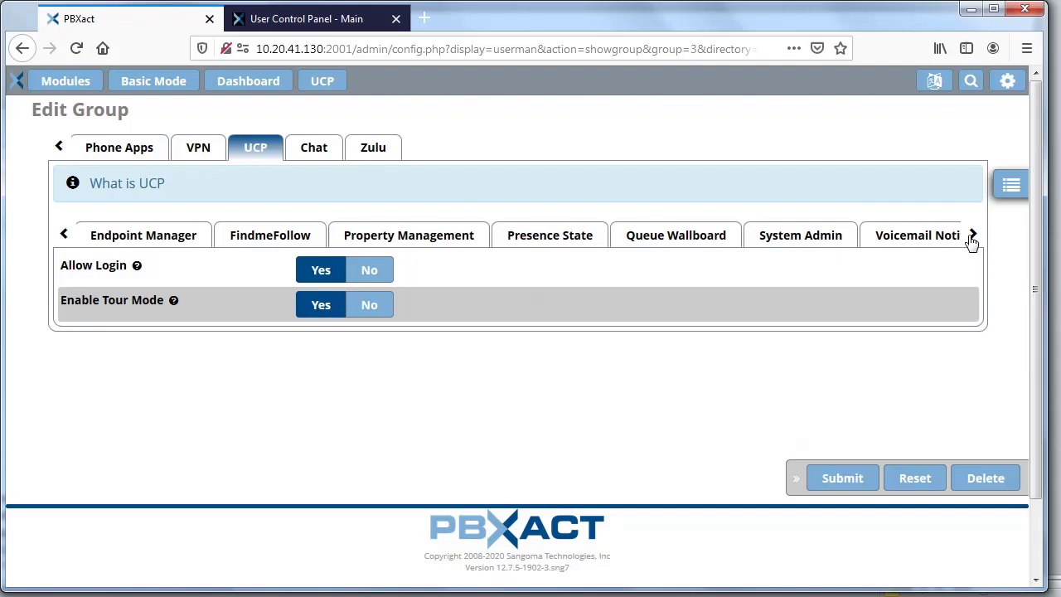
click(973, 236)
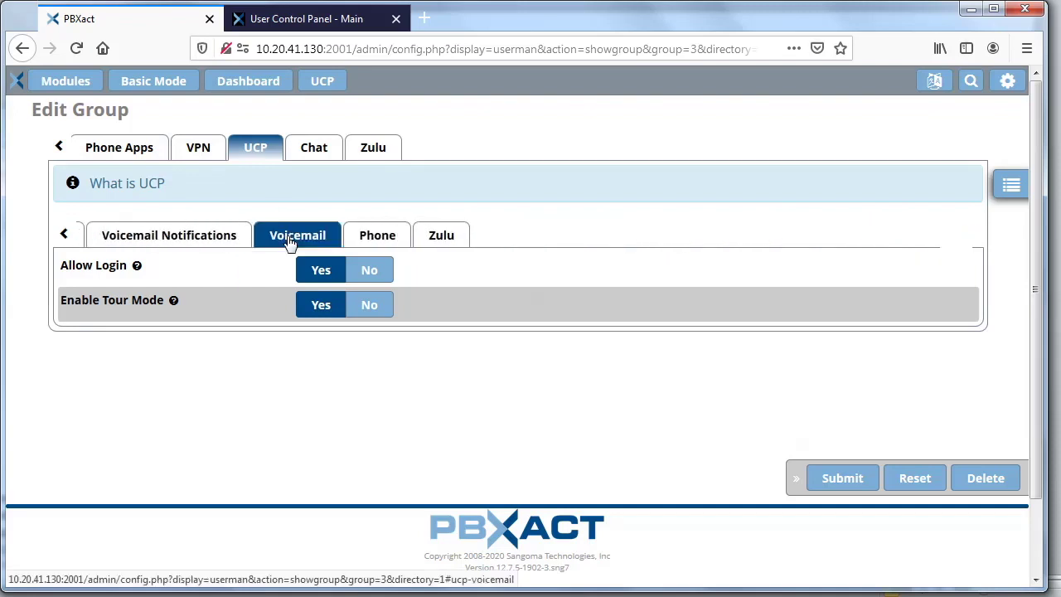
click(291, 240)
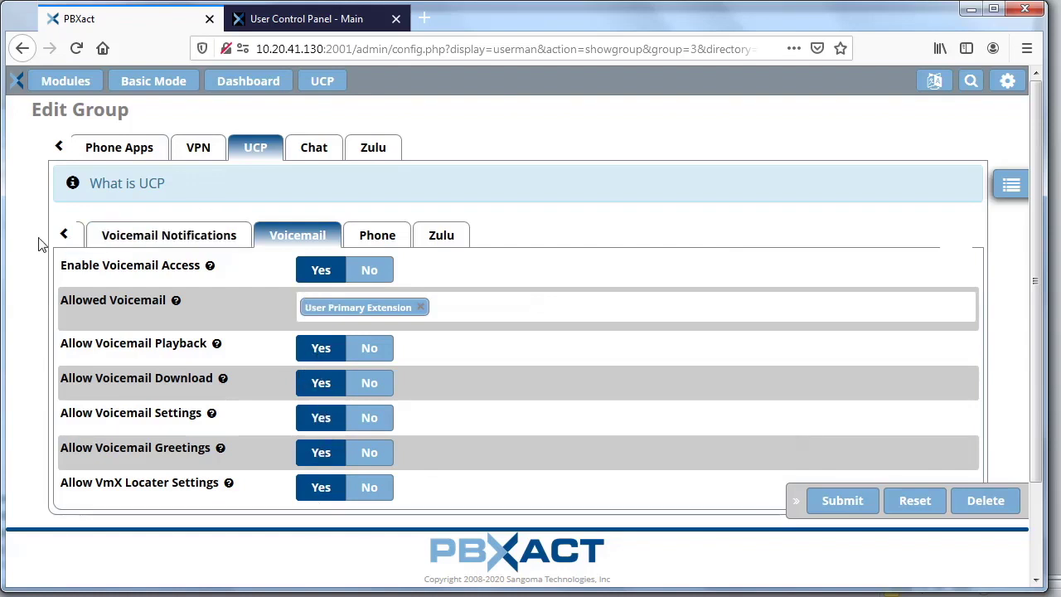
- Review the Remote Users group's UCP permissions for FindmeFollow, Call History, Conferences and Property Management
click(65, 239)
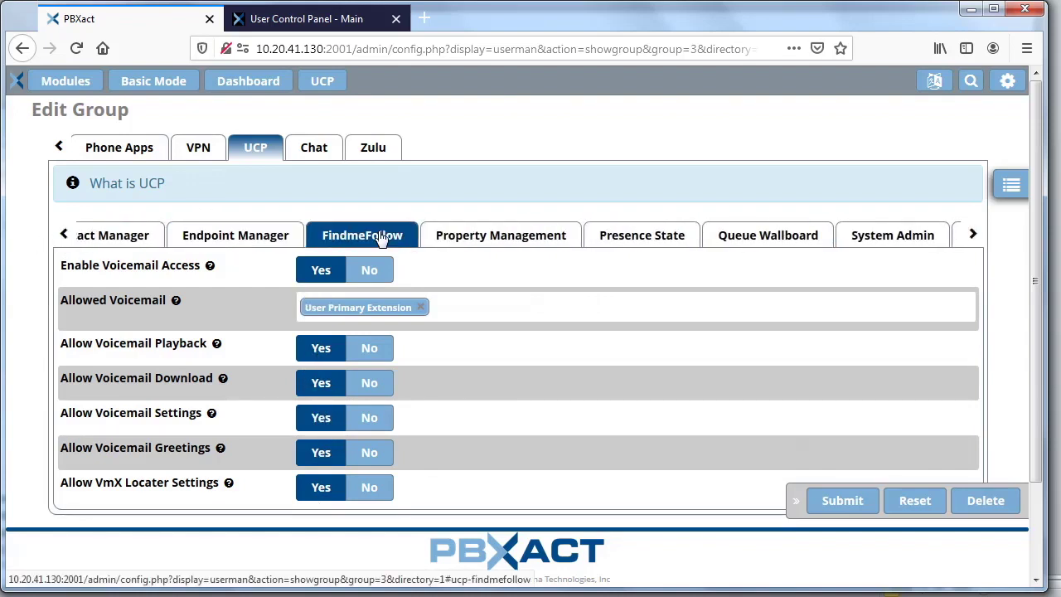
click(378, 236)
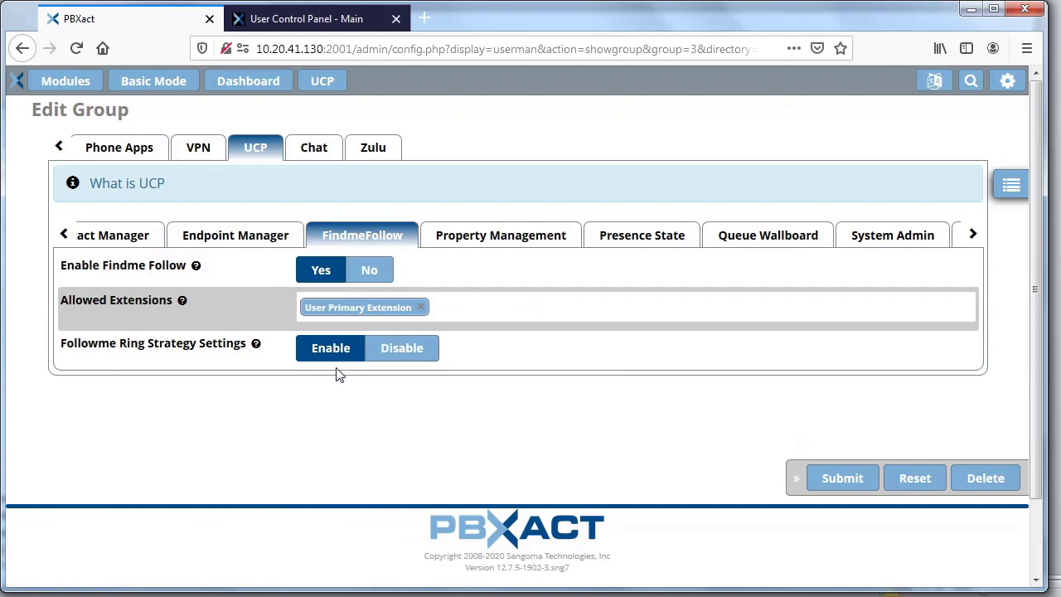
click(65, 236)
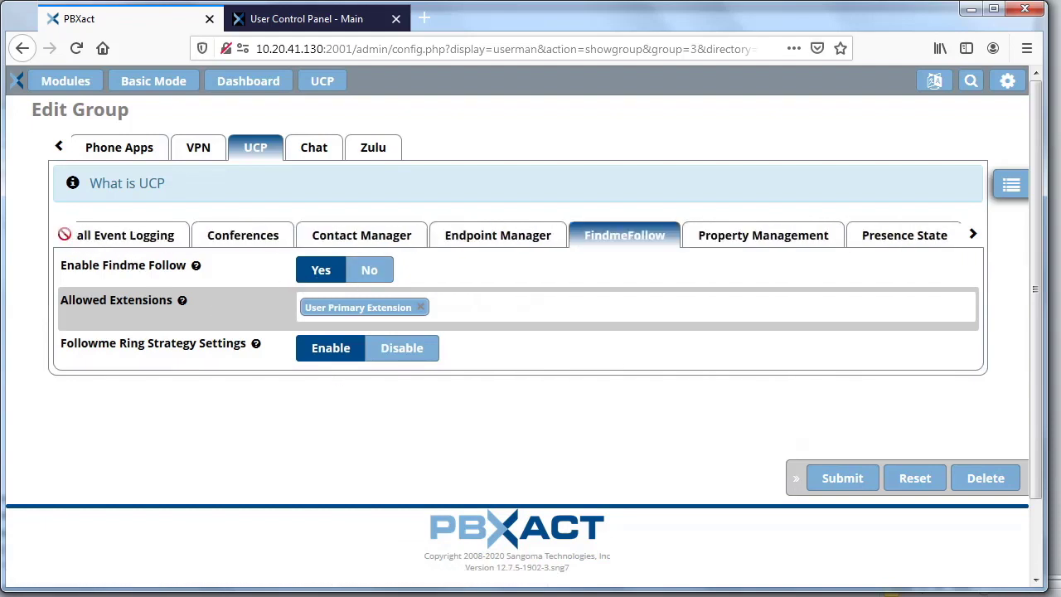
click(473, 246)
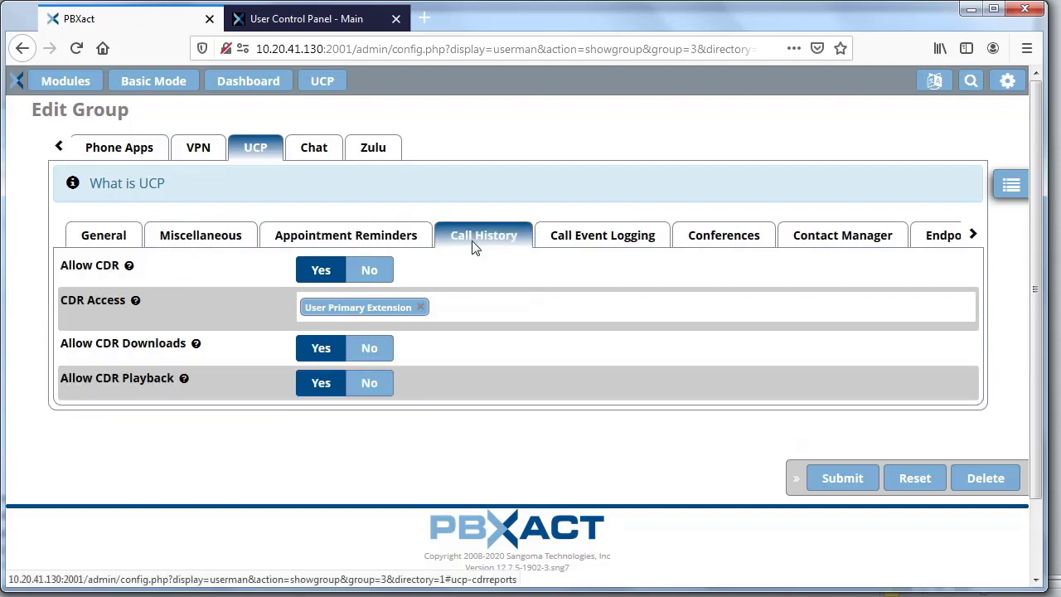
click(709, 234)
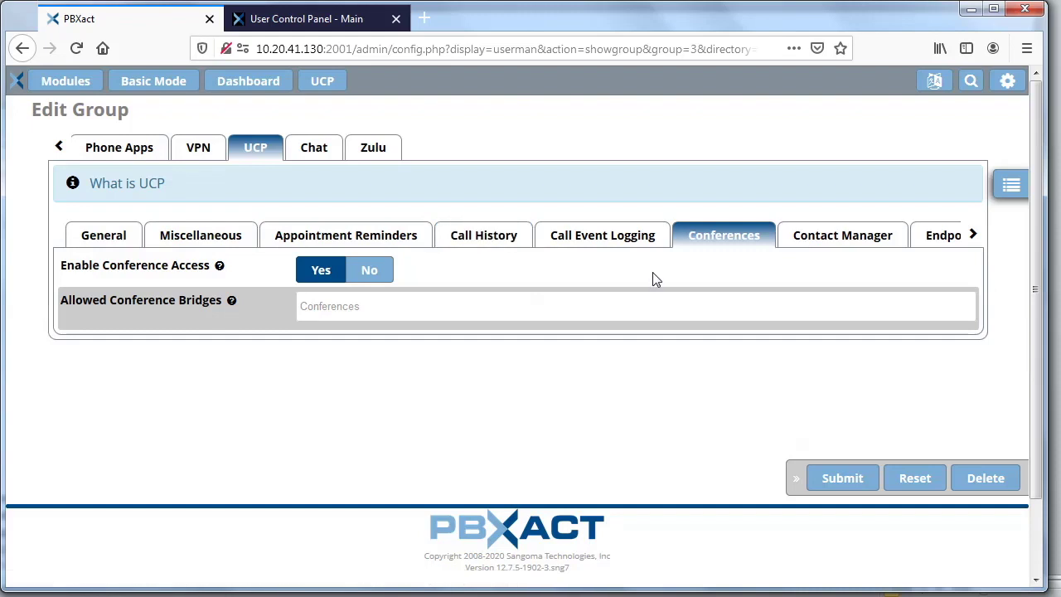
click(972, 236)
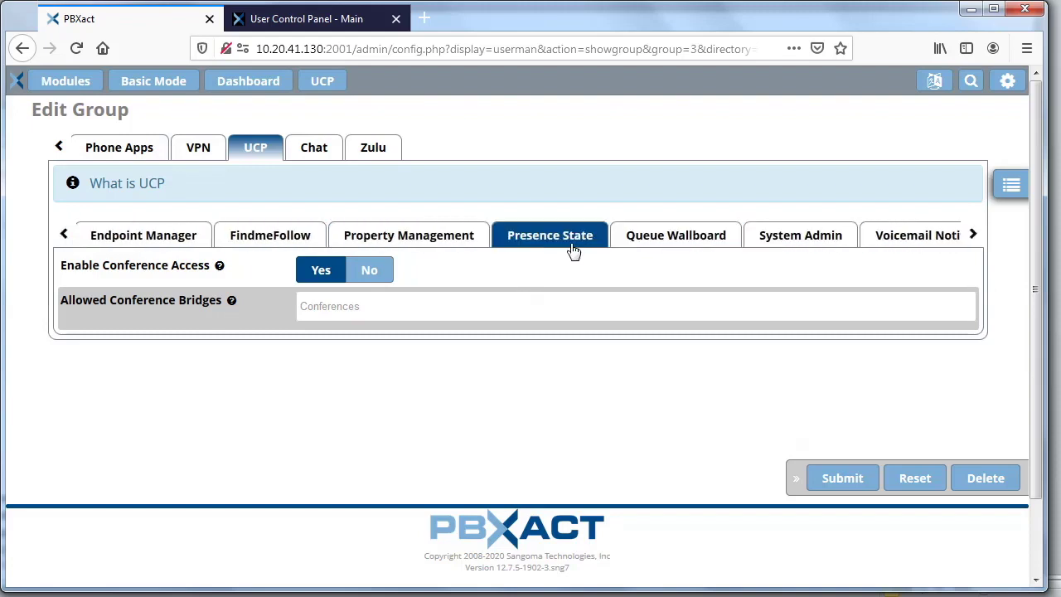
click(403, 245)
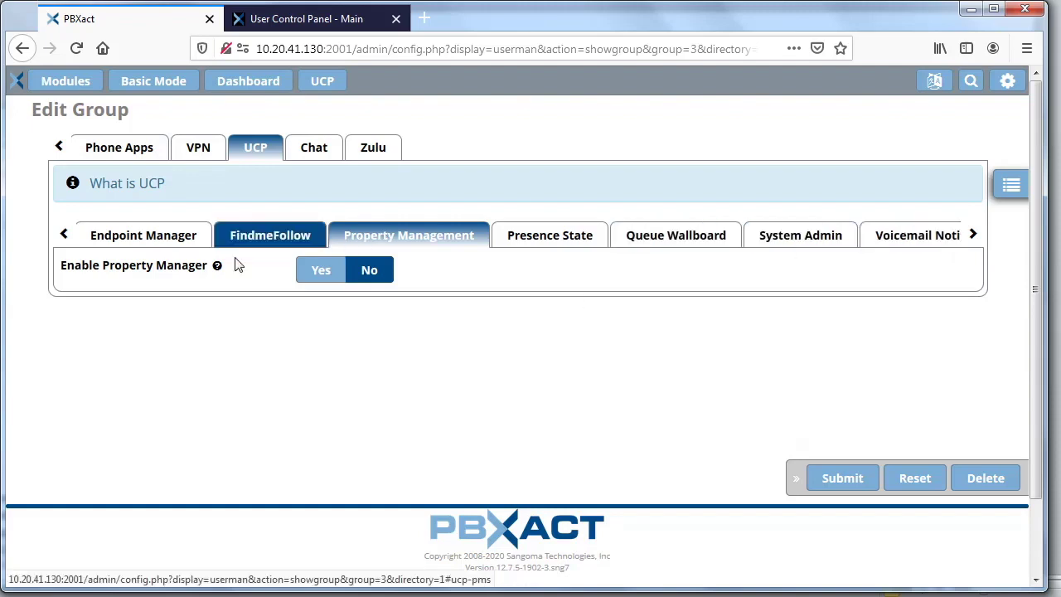
- Check the General UCP login and tour mode settings, then submit the Remote Users group and apply the configuration
click(64, 234)
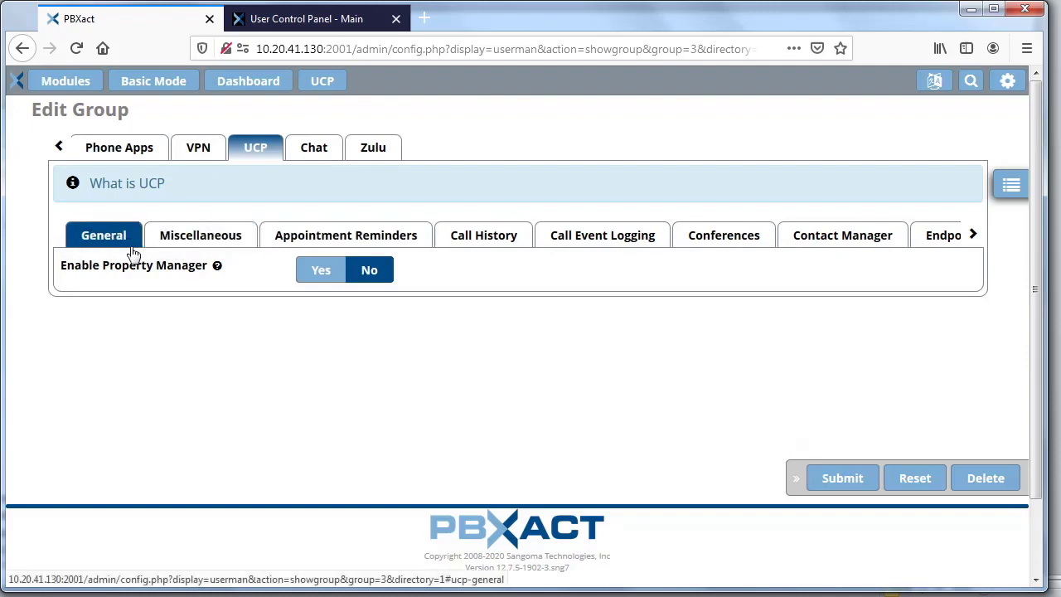
click(112, 249)
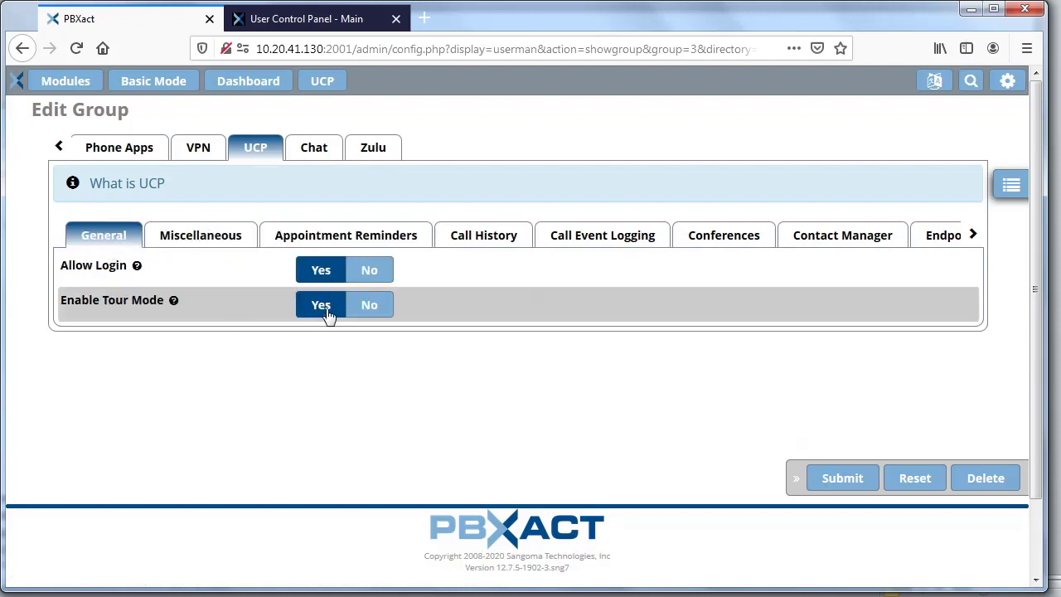
click(842, 478)
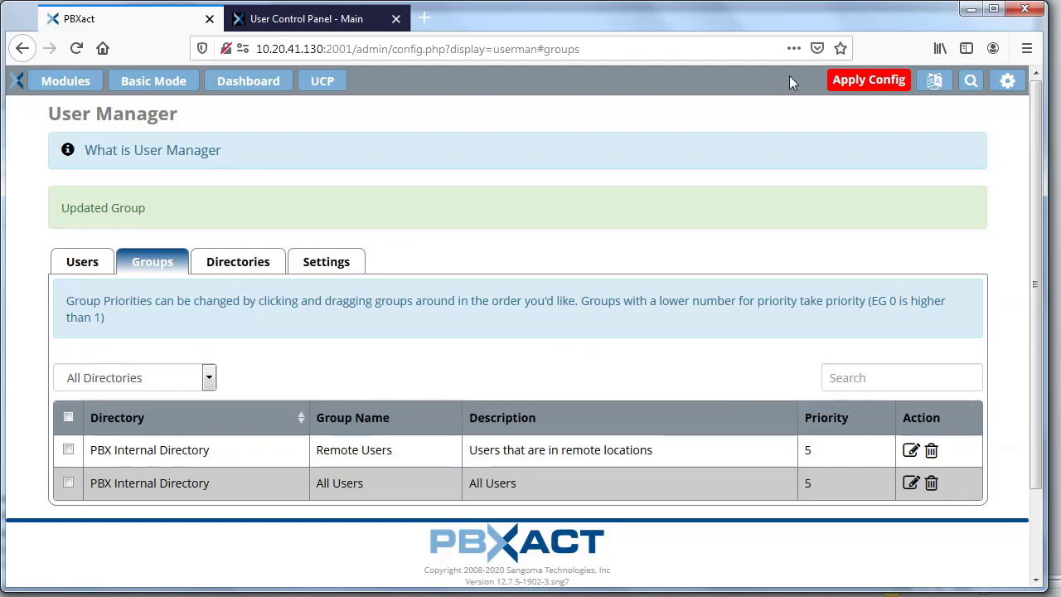
click(858, 80)
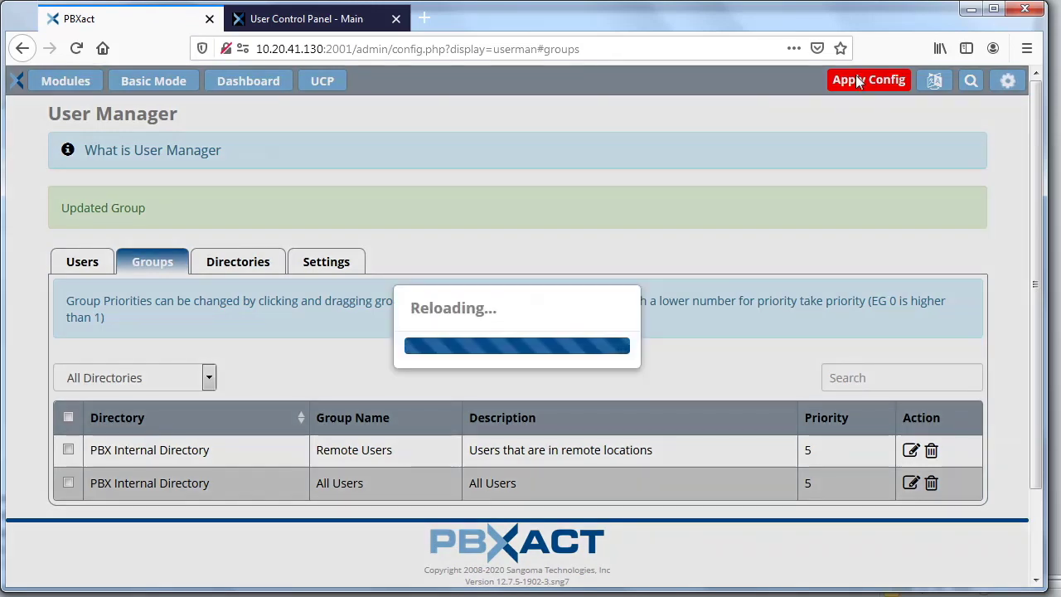
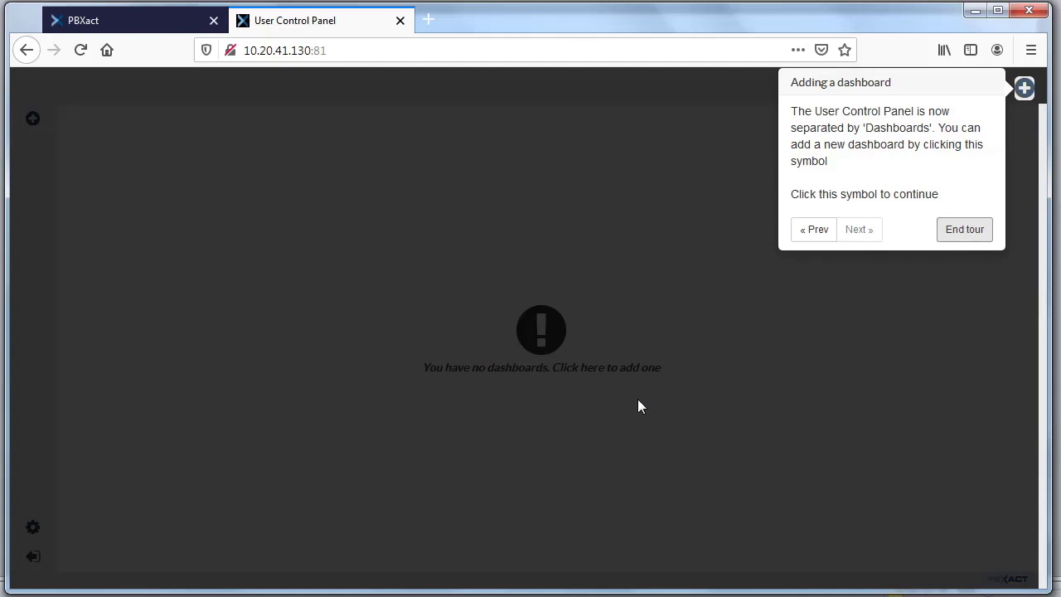
- Create a new User Control Panel dashboard named Main
click(1023, 90)
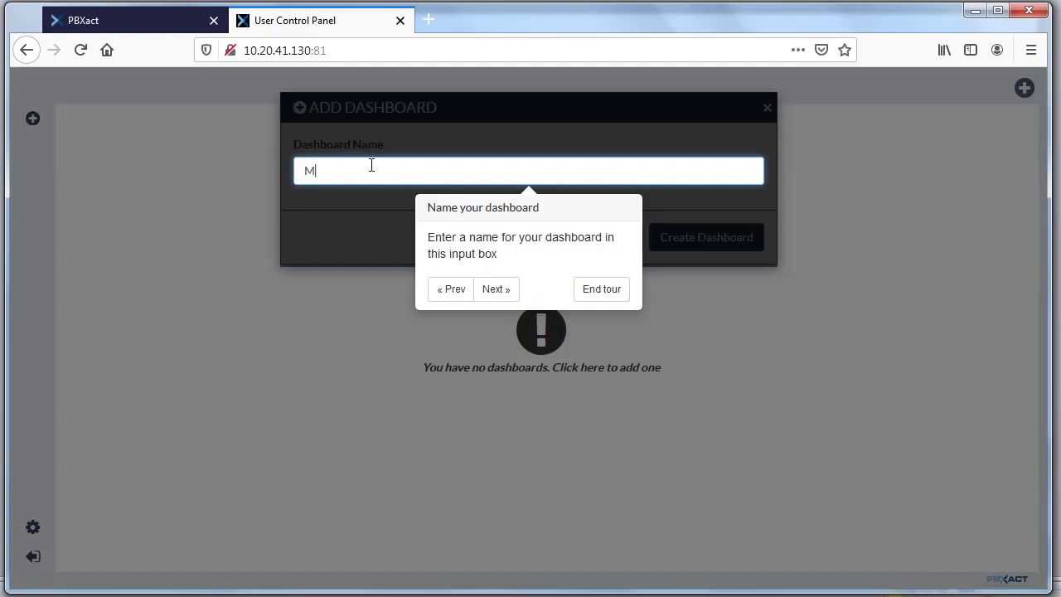
click(495, 292)
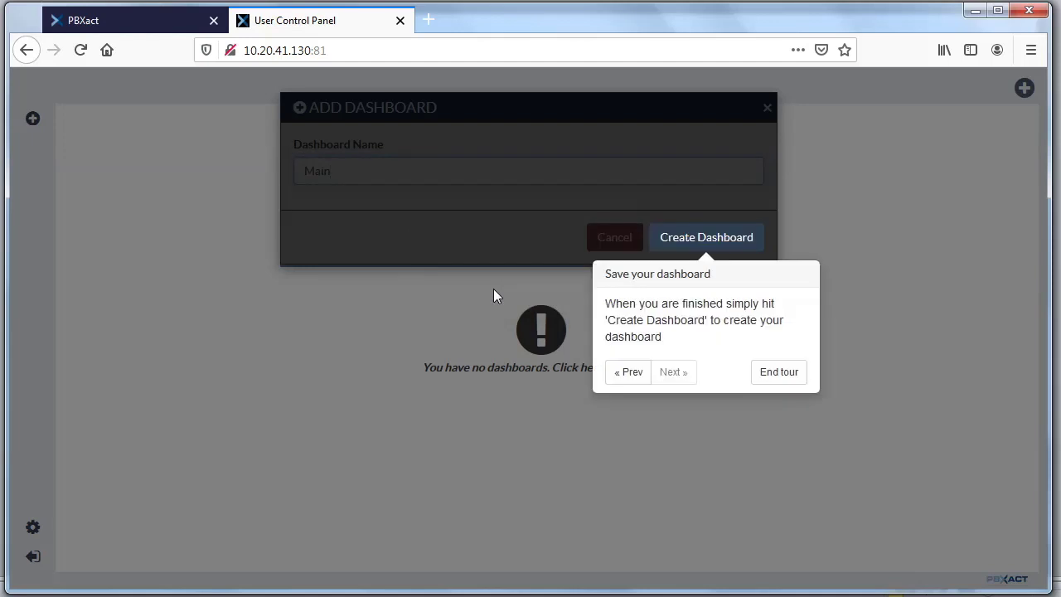
click(731, 250)
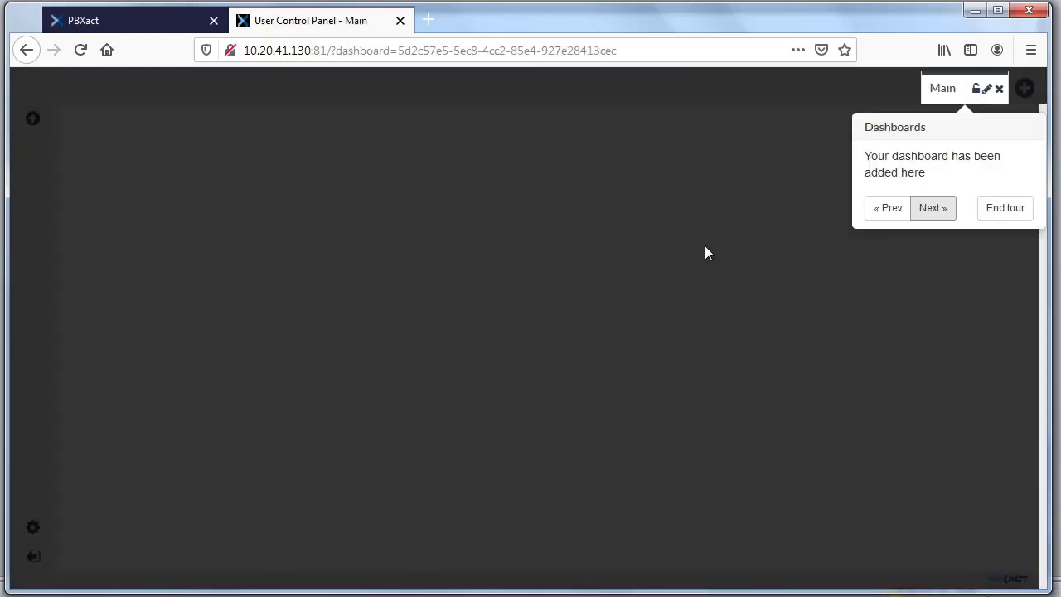
- Go through the tour's explanations of dashboard widgets and of editing, deleting and ordering dashboards, and end the tour
click(942, 216)
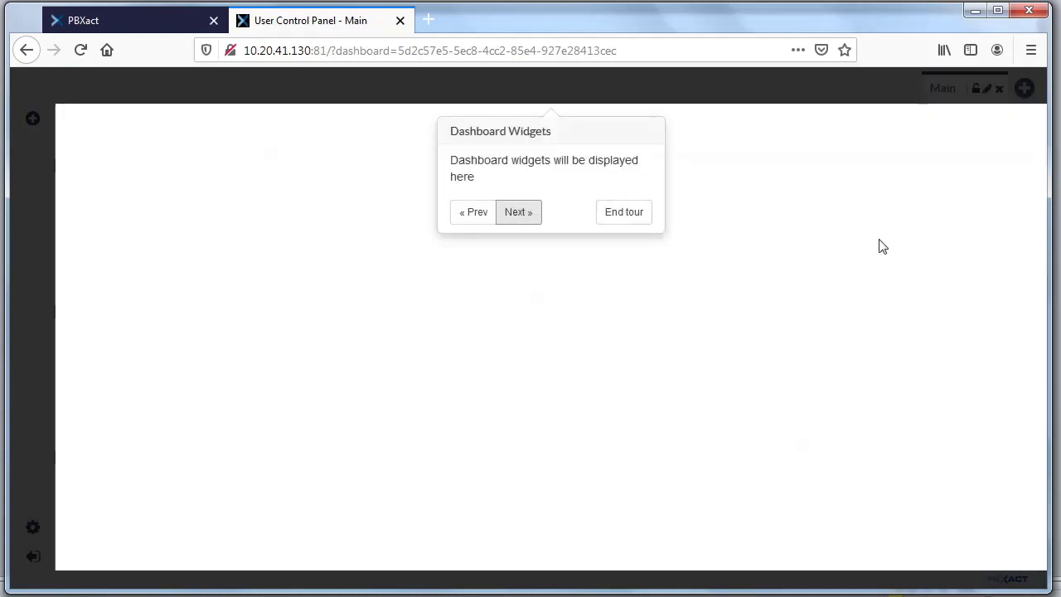
click(513, 221)
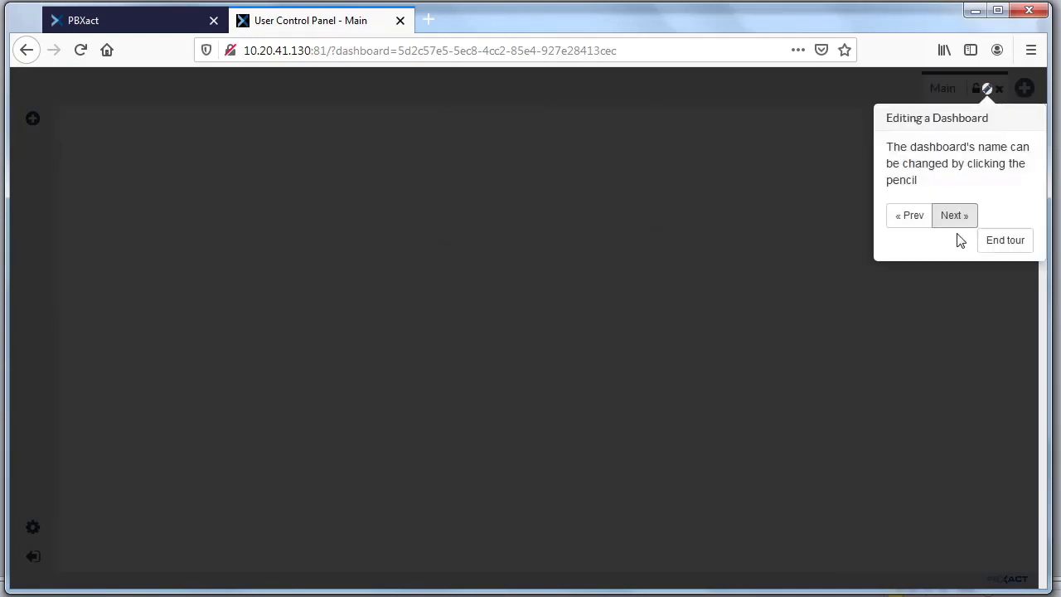
click(954, 215)
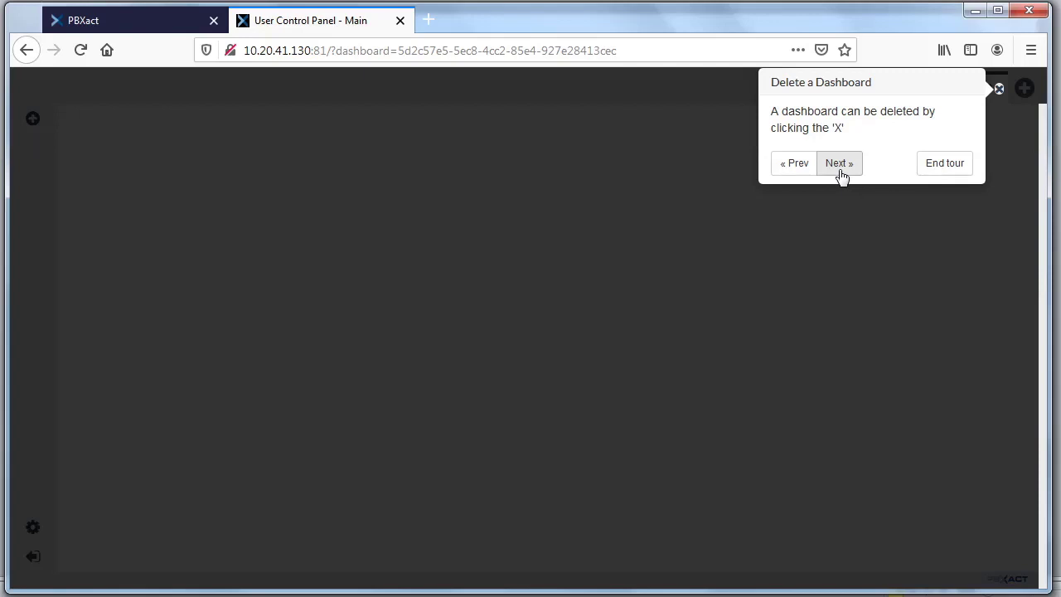
click(839, 164)
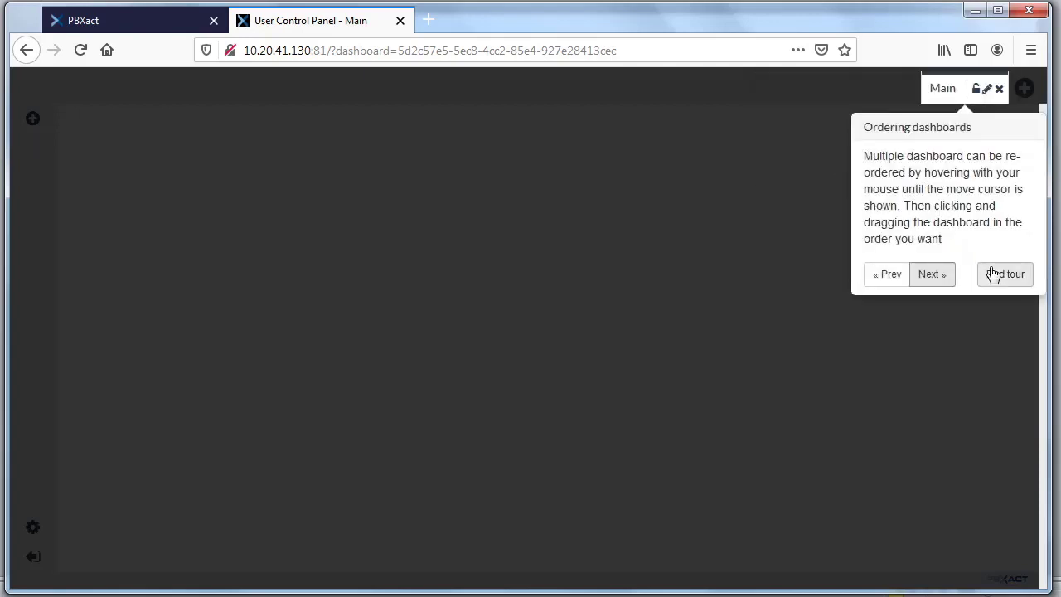
click(993, 283)
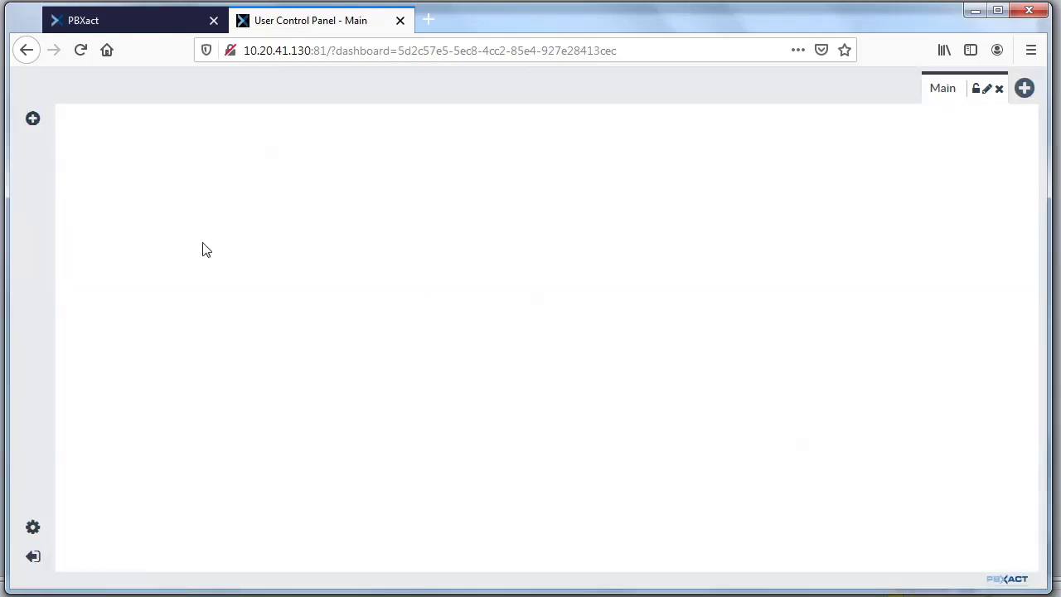
- Add the Voicemail widget for Extension 4004 to the Main dashboard
click(33, 122)
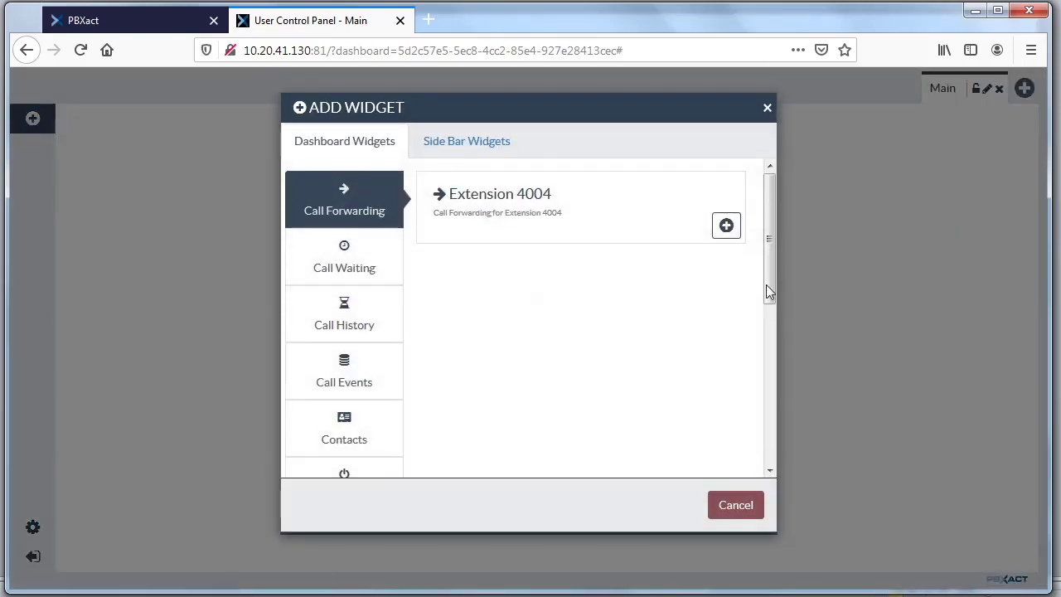
drag(767, 292, 746, 439)
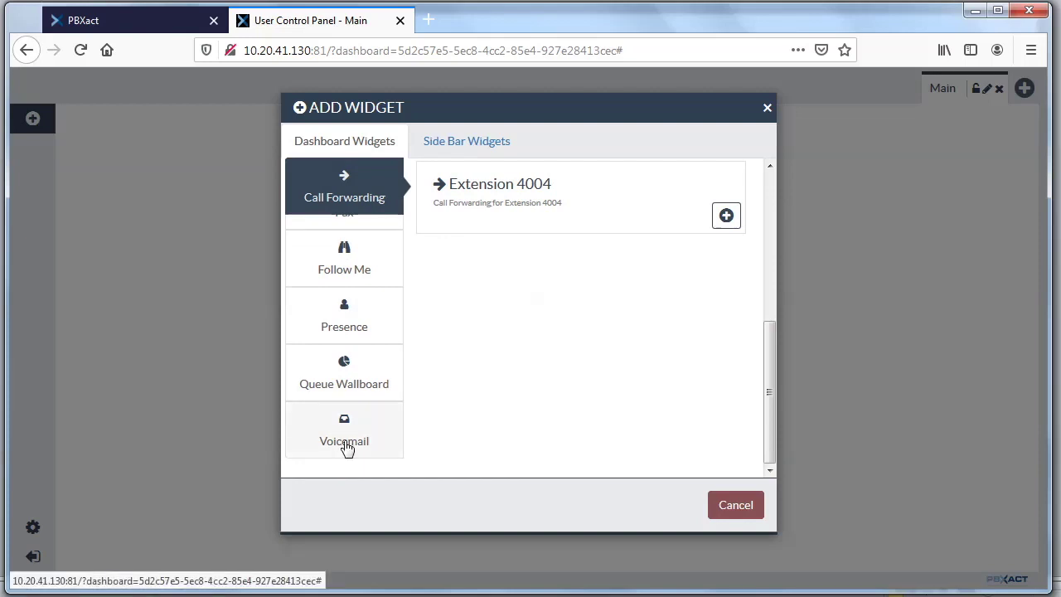
click(345, 441)
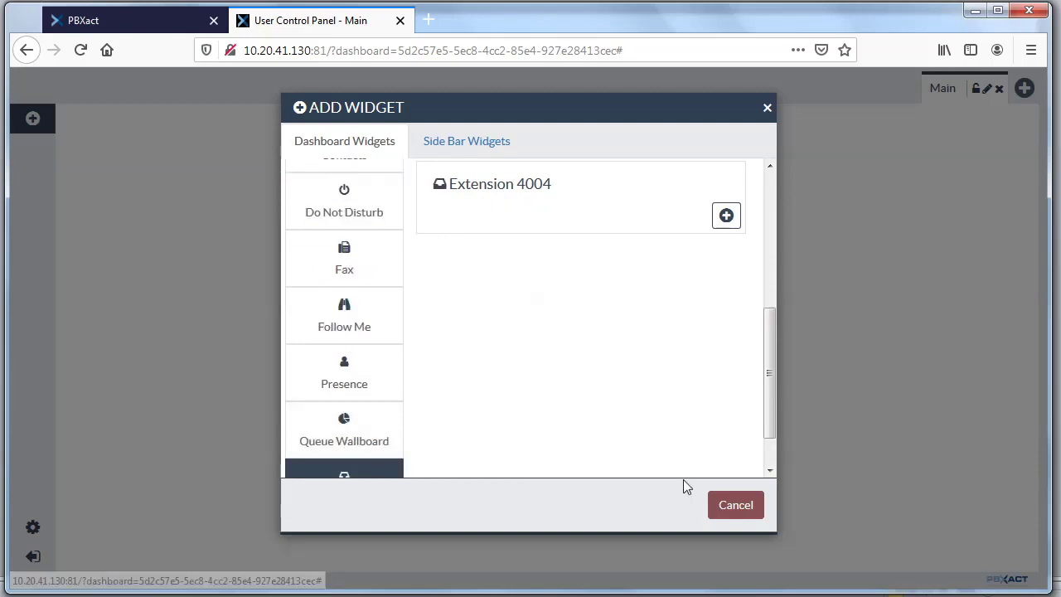
click(727, 218)
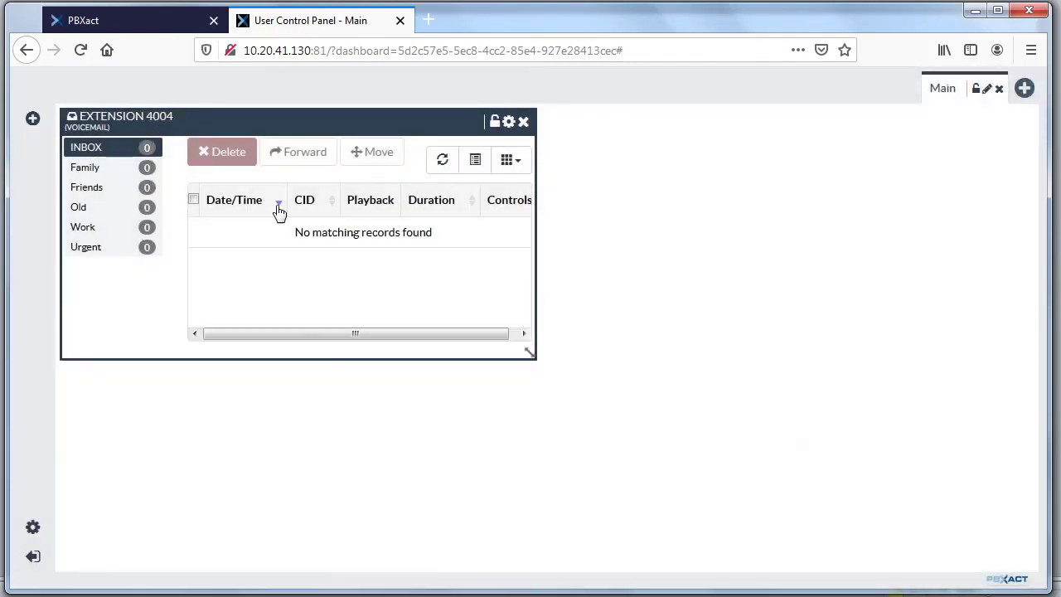
- Add the Follow Me widget for Extension 4004 to the Main dashboard
click(32, 120)
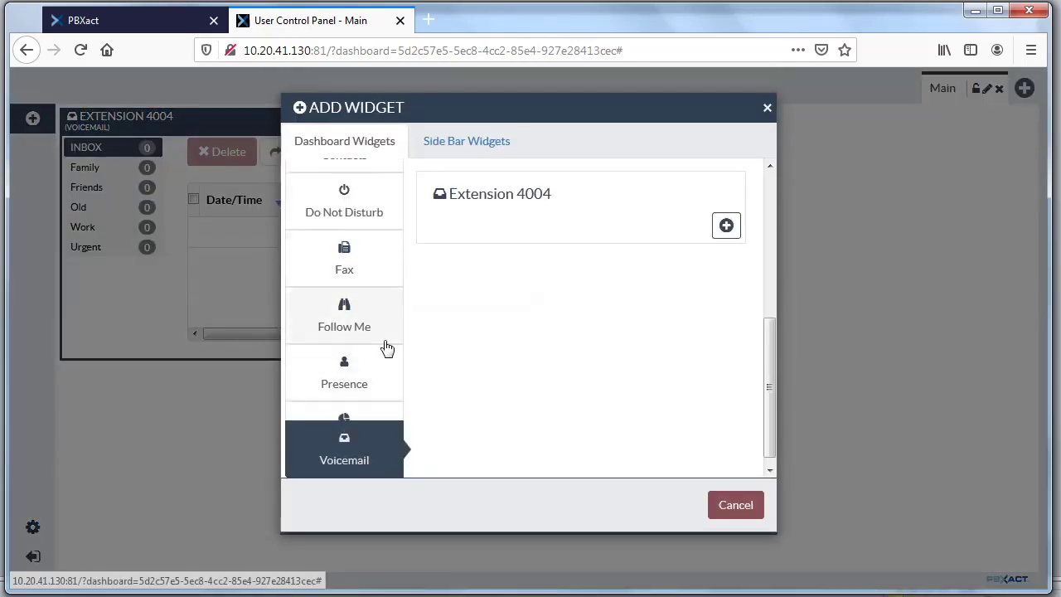
click(347, 328)
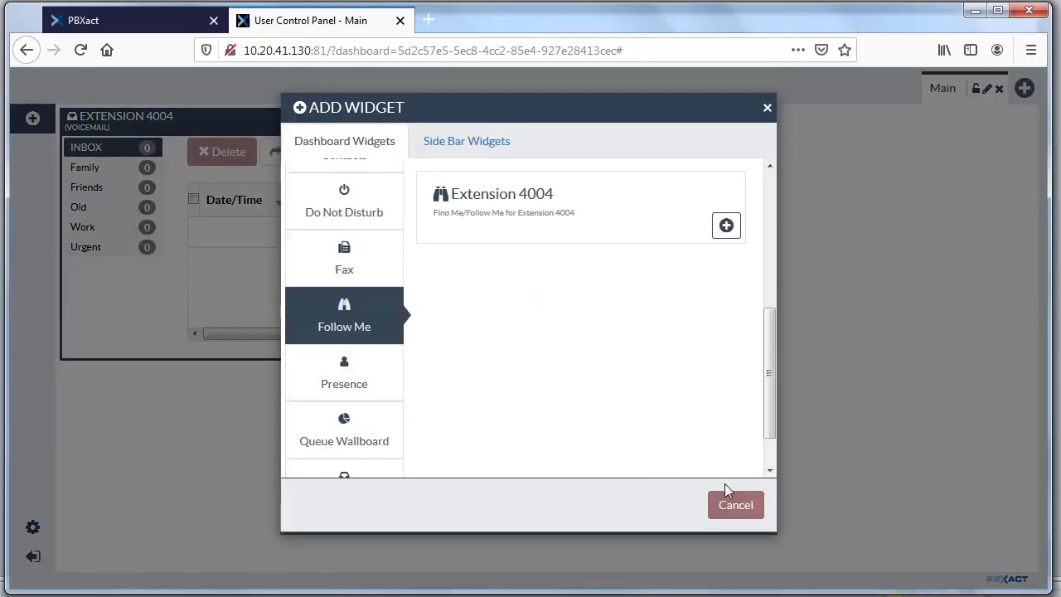
click(726, 225)
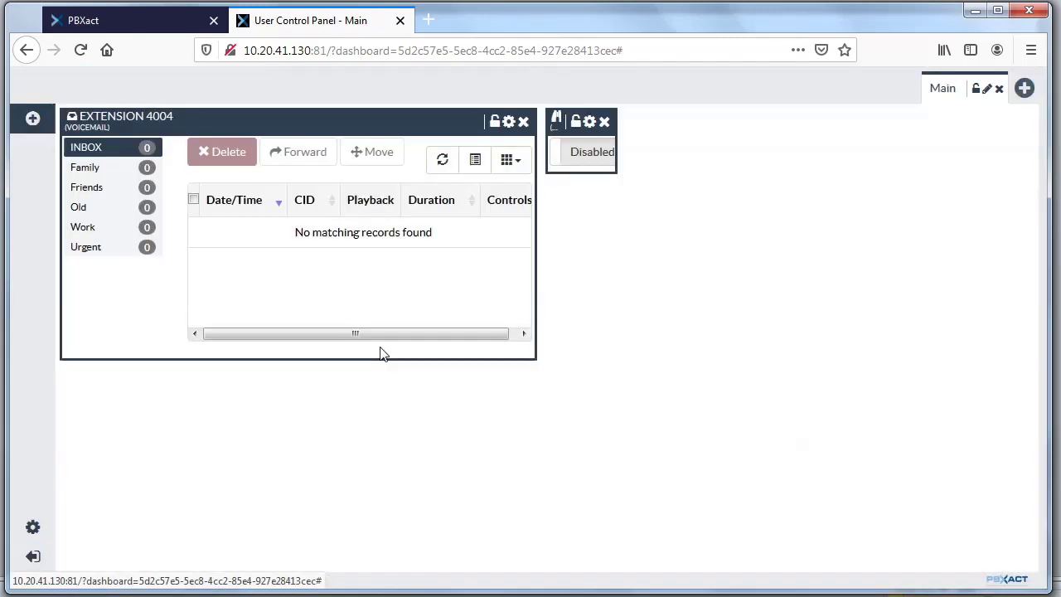
- Enlarge the Follow Me widget in both width and height and look over its Follow Me settings
drag(618, 171, 927, 285)
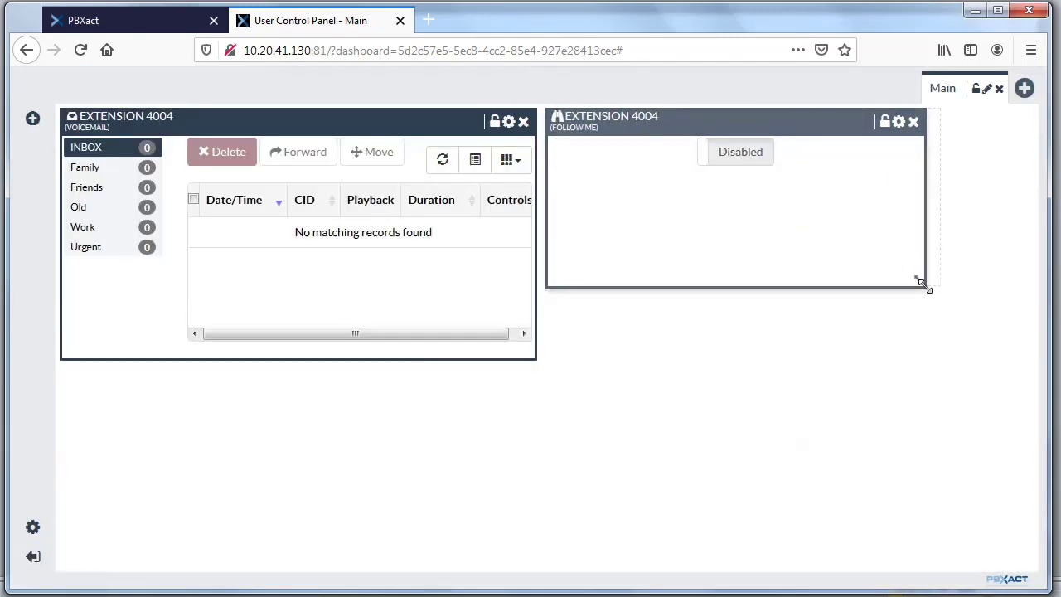
click(913, 123)
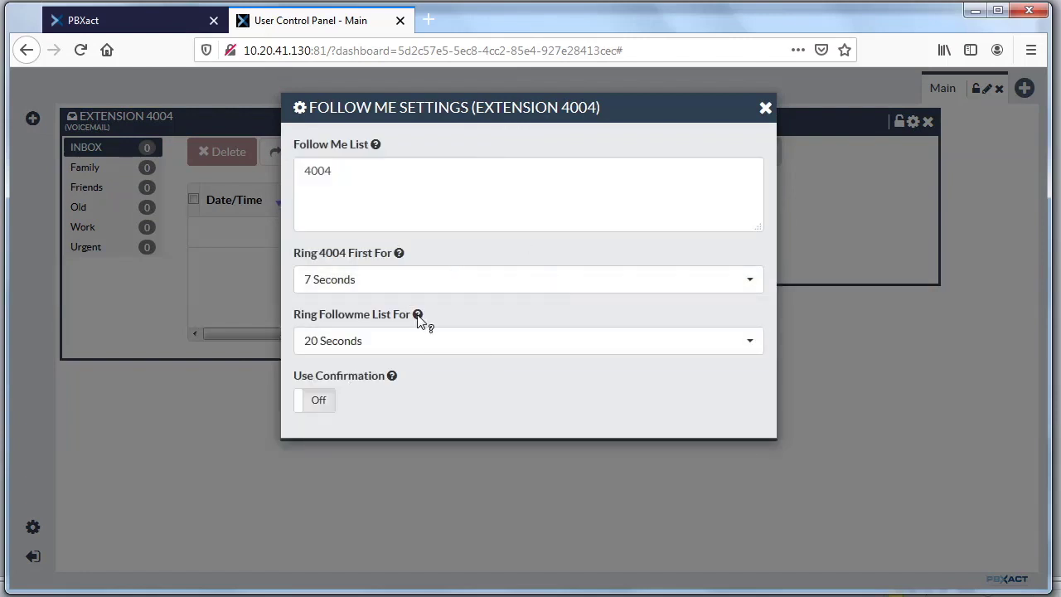
click(765, 110)
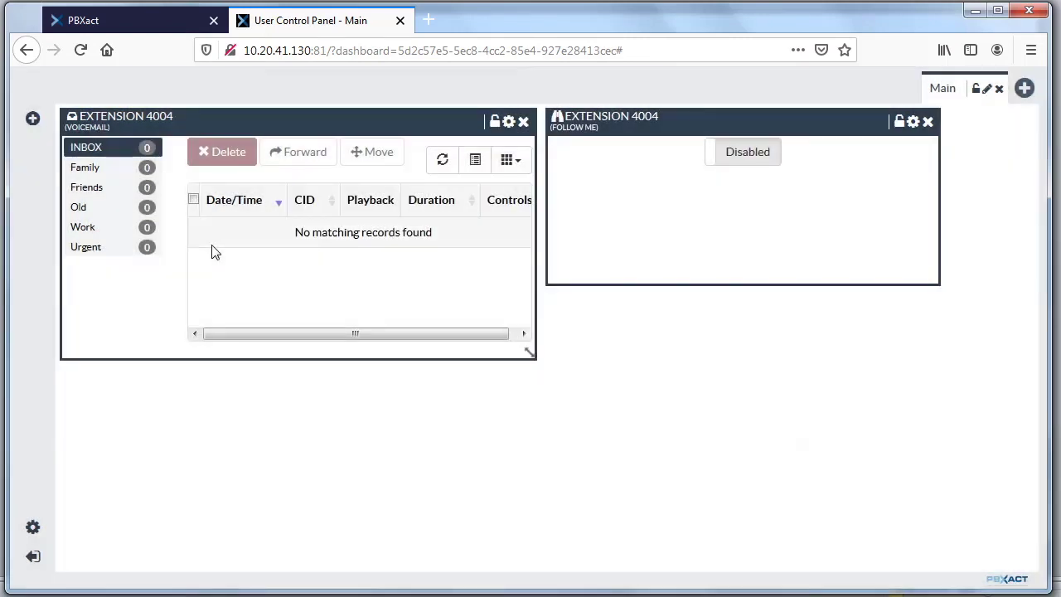
- Add the Call Forwarding widget for Extension 4004 to the Main dashboard and try to enlarge it
click(33, 118)
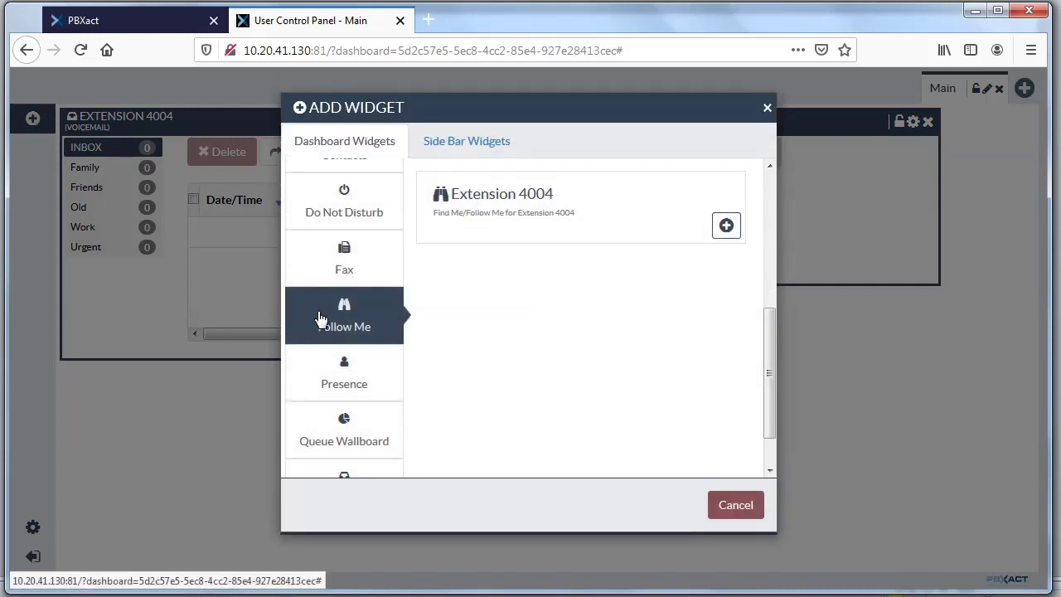
drag(767, 375, 749, 237)
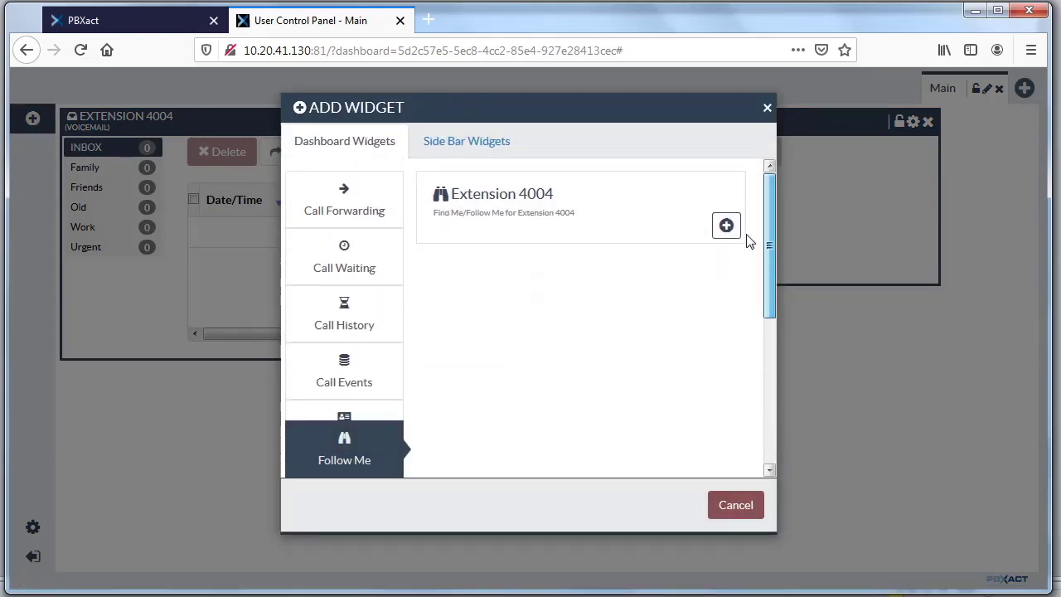
click(348, 202)
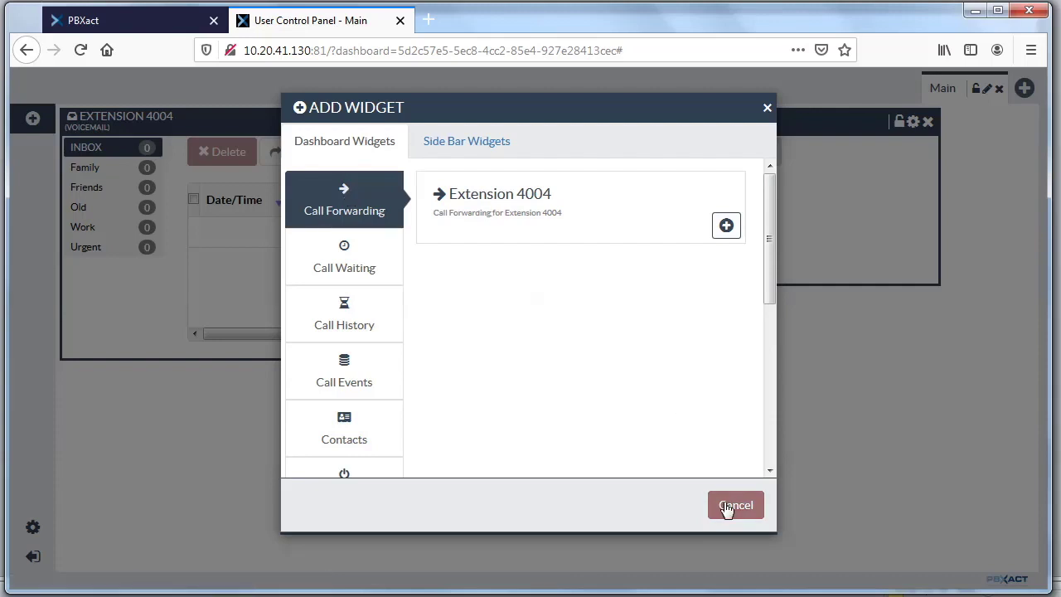
click(725, 227)
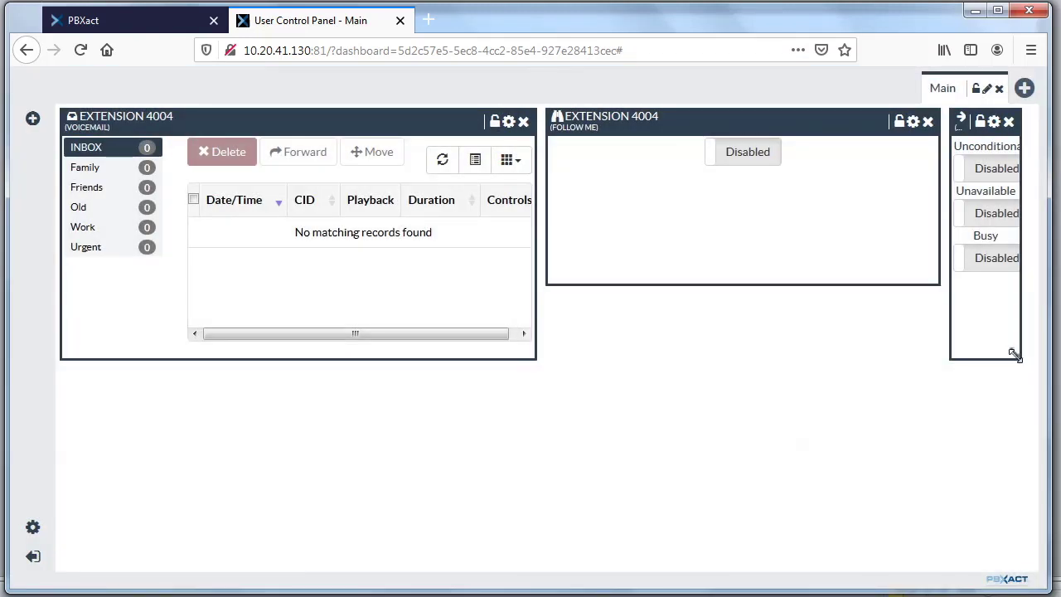
mouse_move(1020, 358)
mouse_down()
mouse_move(1032, 355)
mouse_move(1038, 367)
mouse_up()
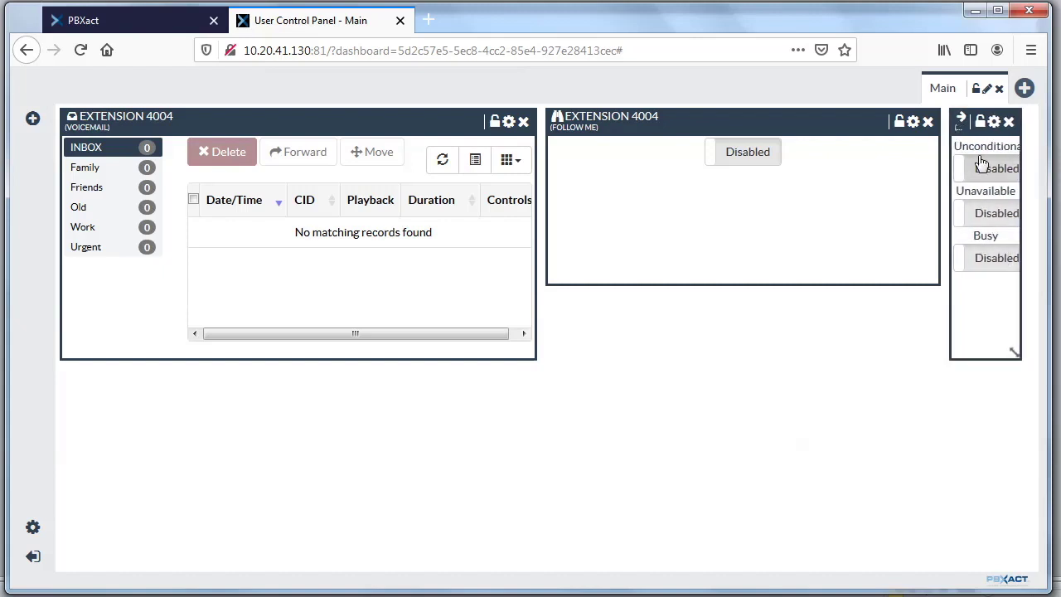
- Move the Call Forwarding widget directly below the Follow Me widget and widen it so its title and all three toggles fit
drag(955, 121, 586, 322)
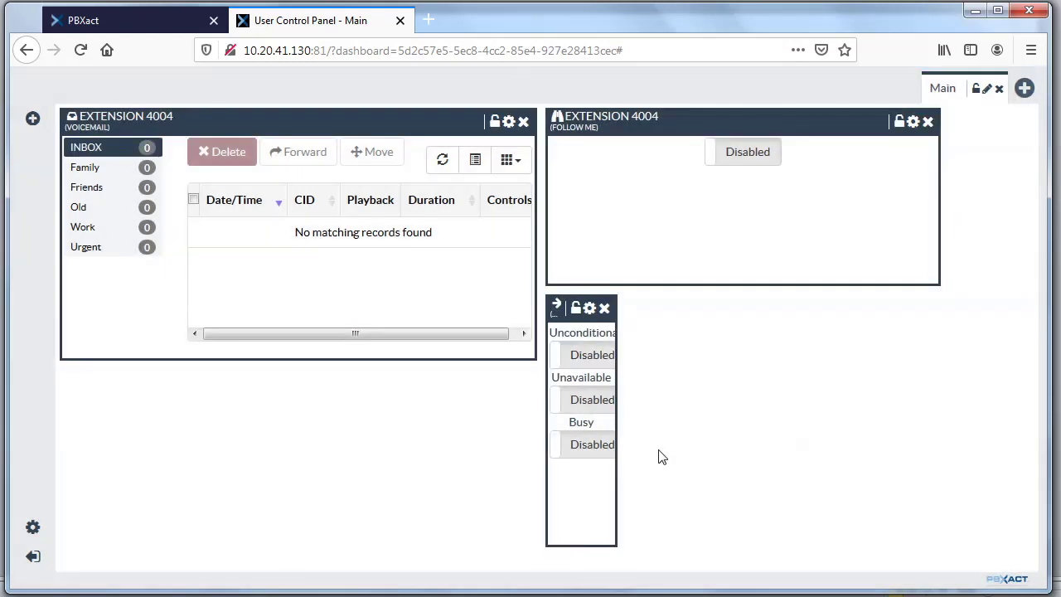
drag(612, 533, 774, 541)
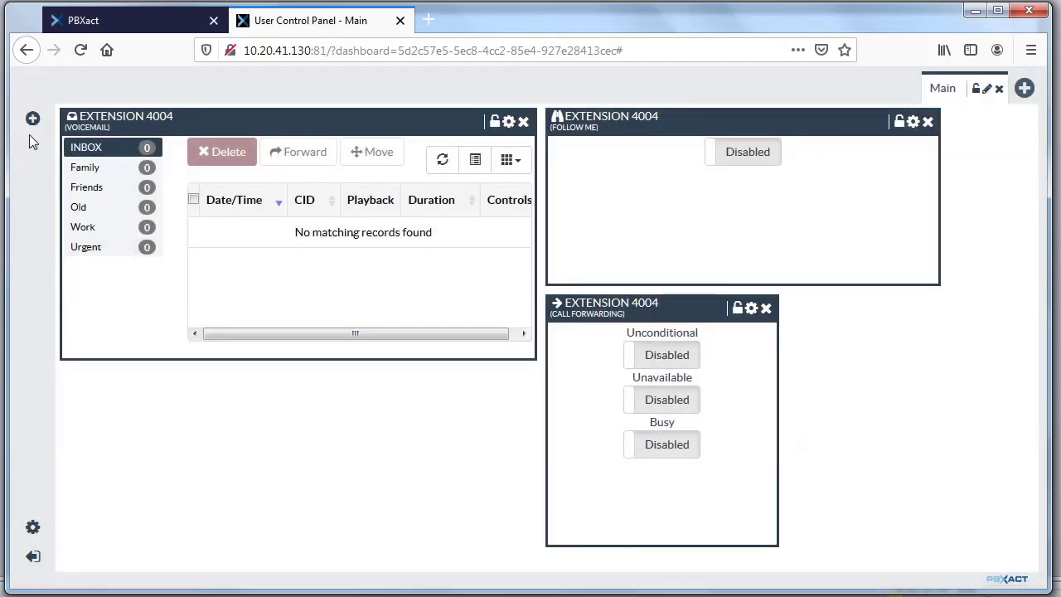
- Add the Call History widget for Extension 4004 to the Main dashboard
click(32, 119)
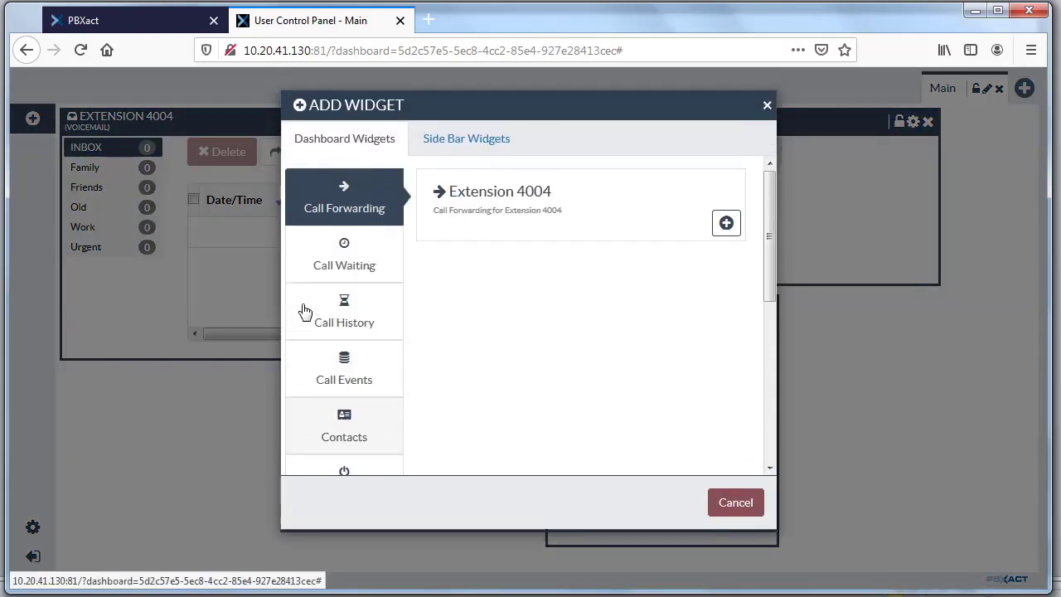
click(350, 313)
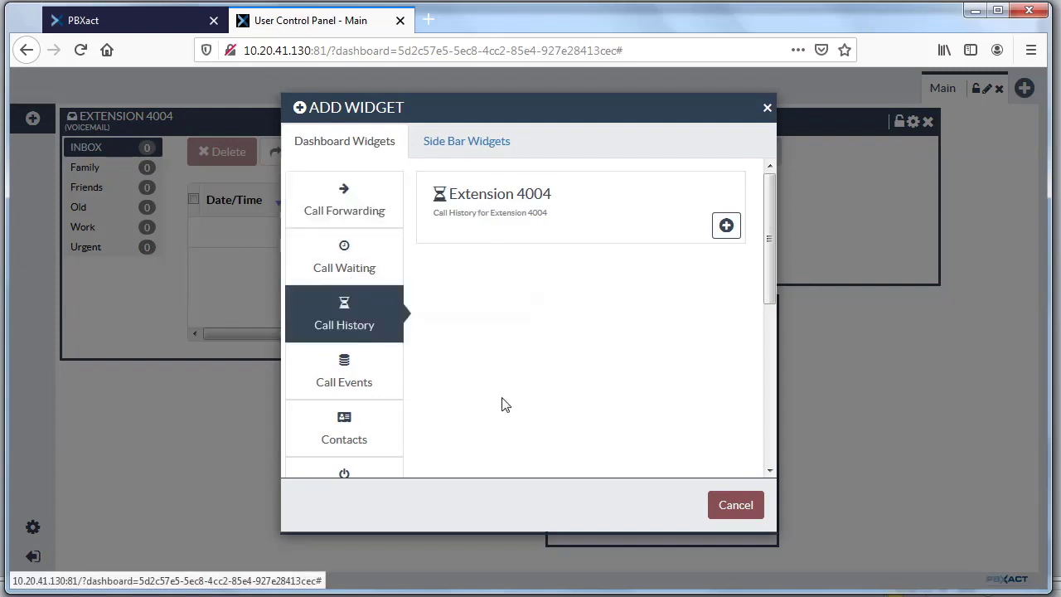
click(726, 226)
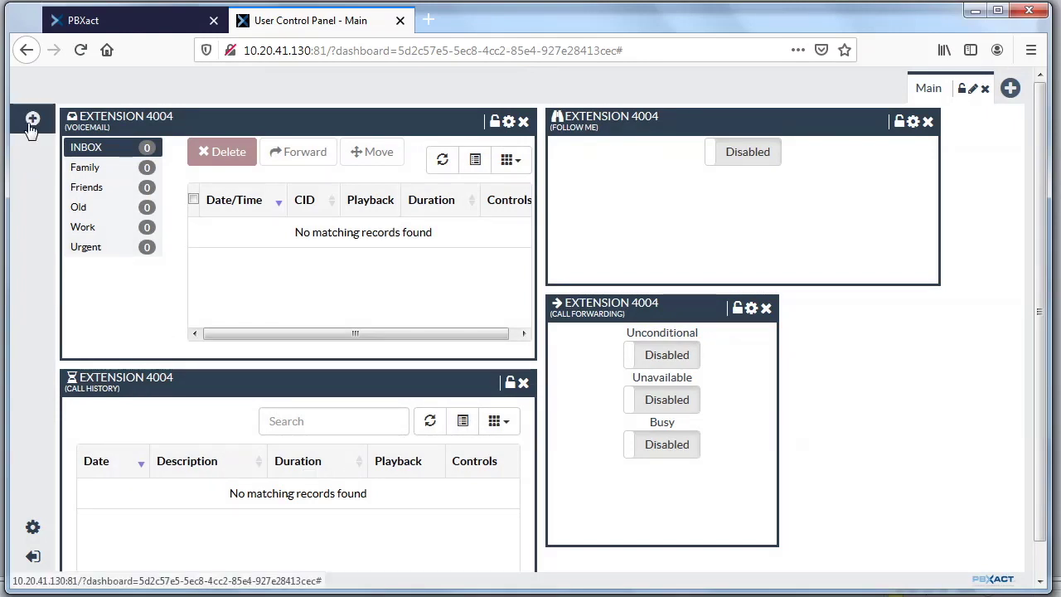
- Review the User Control Panel's User Details, Zulu and Account Settings, and close the user settings without changes
click(33, 527)
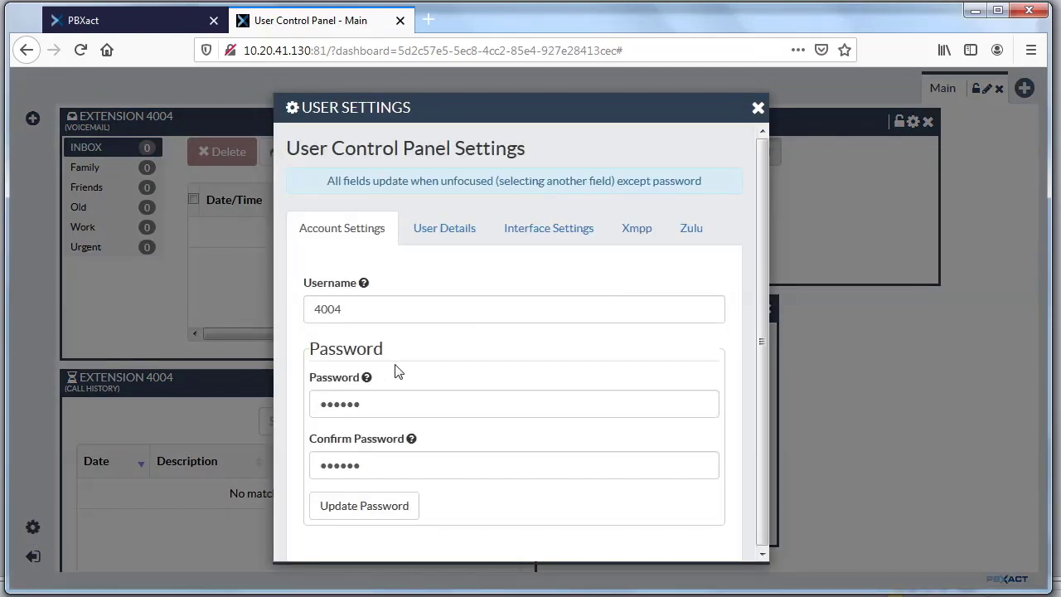
click(445, 242)
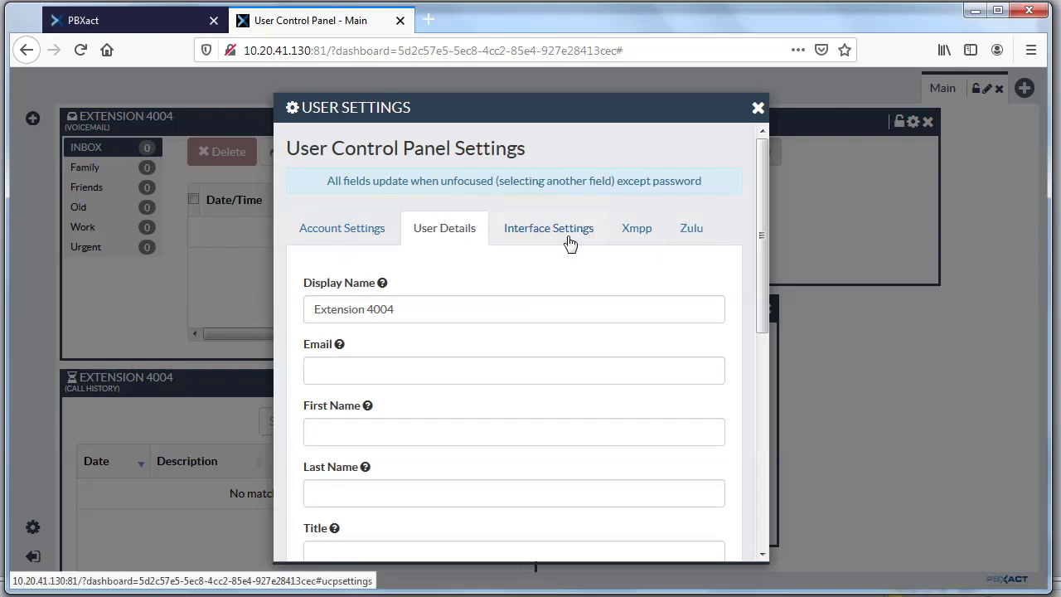
click(694, 236)
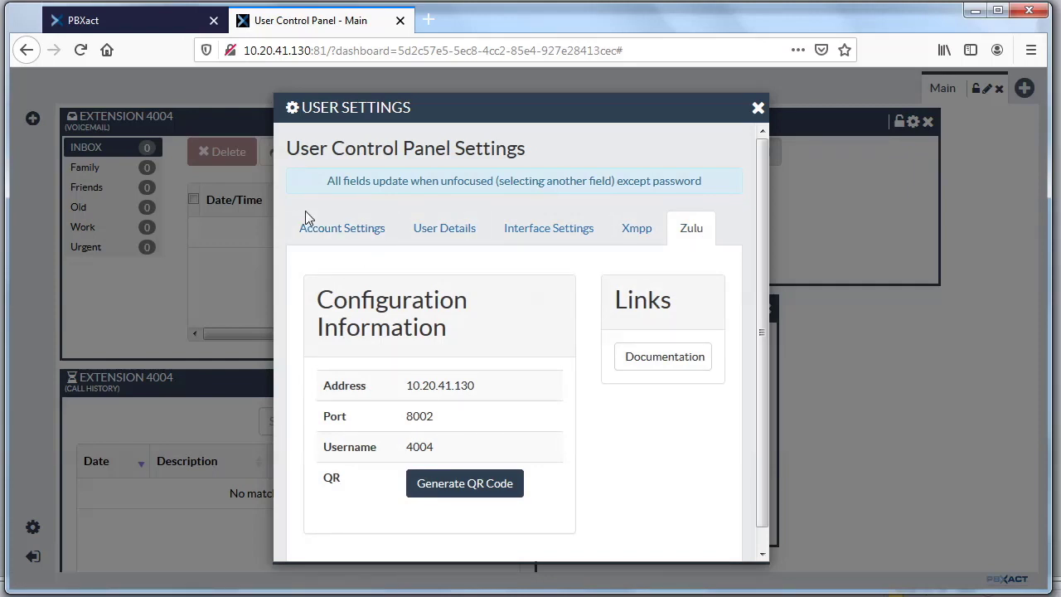
click(315, 235)
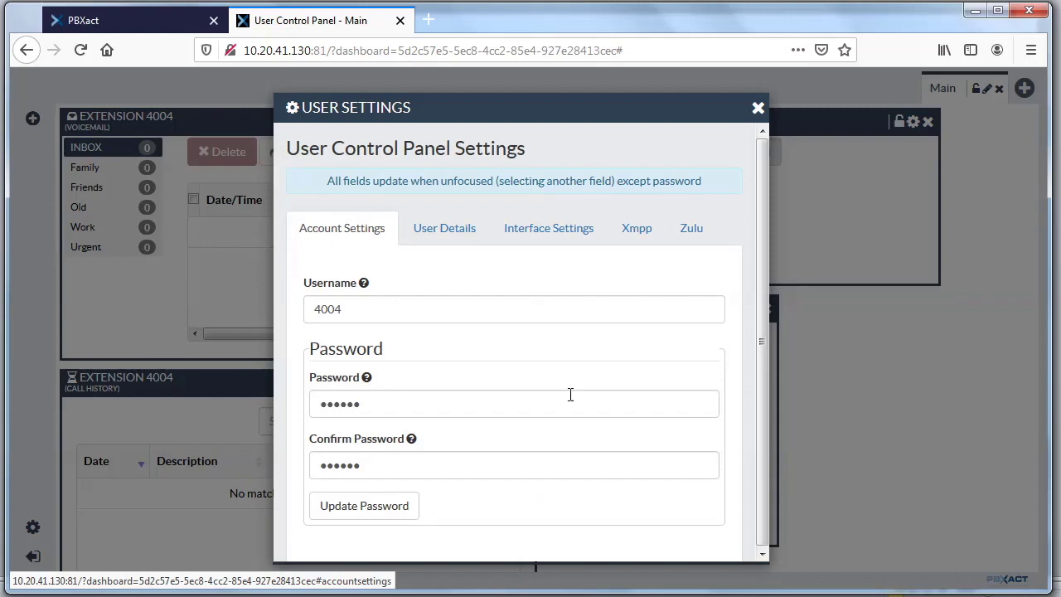
click(757, 107)
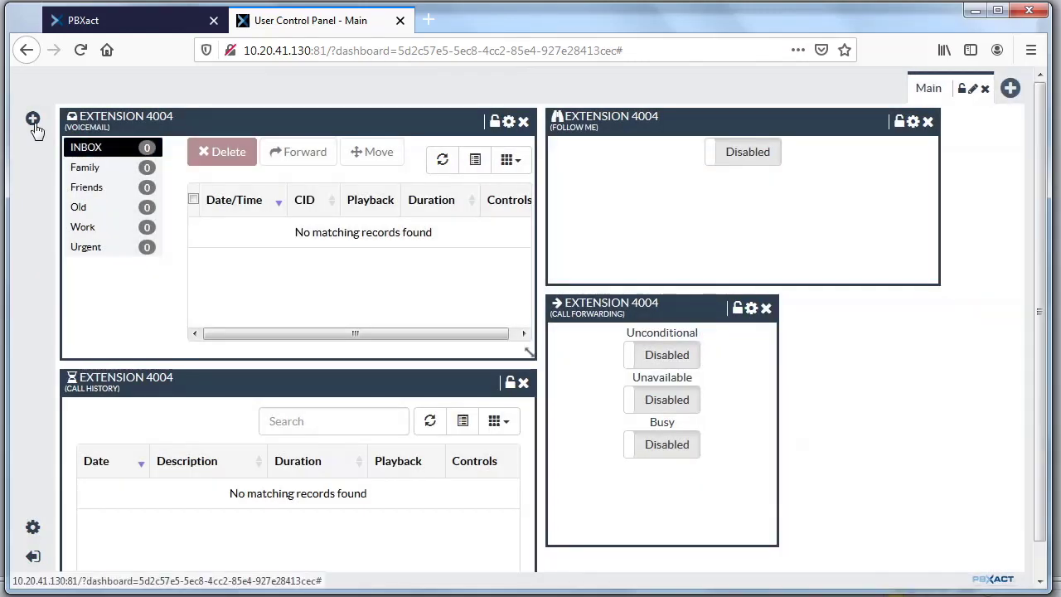
- Look through the full list of available dashboard widgets and close it without adding any
click(34, 121)
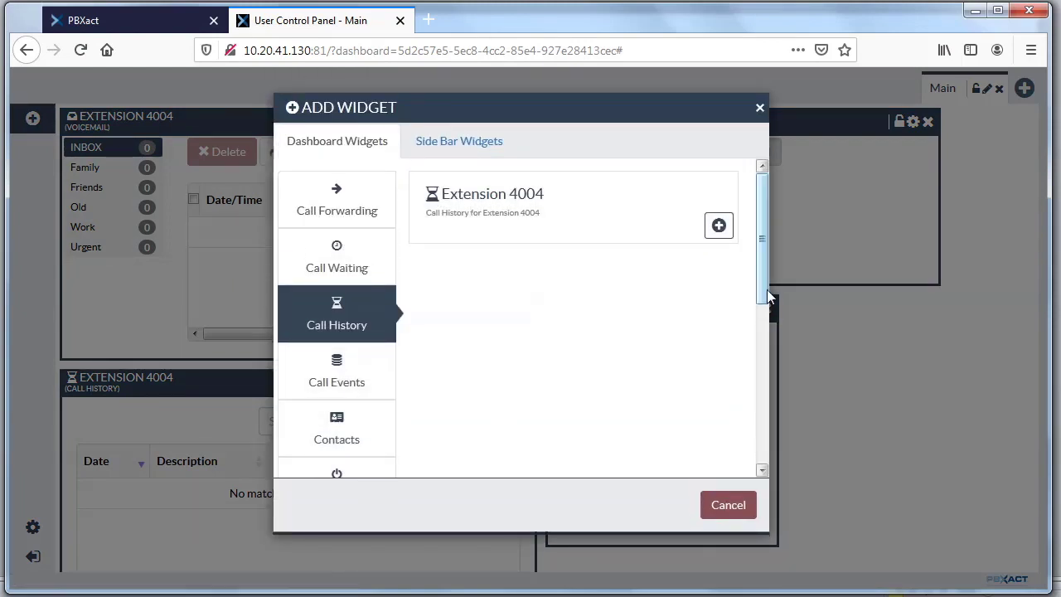
drag(767, 296, 761, 442)
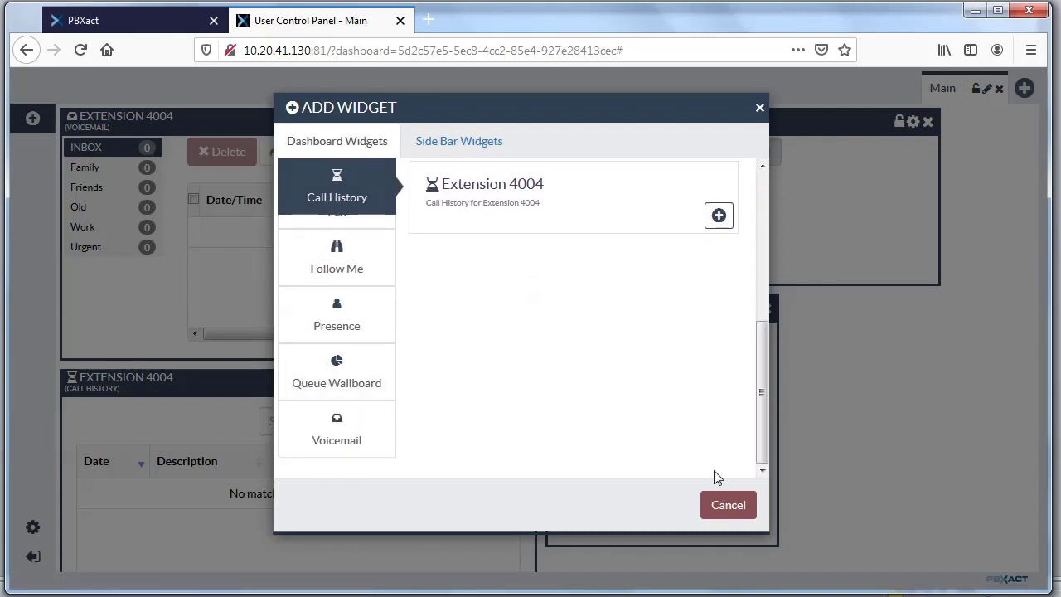
click(744, 511)
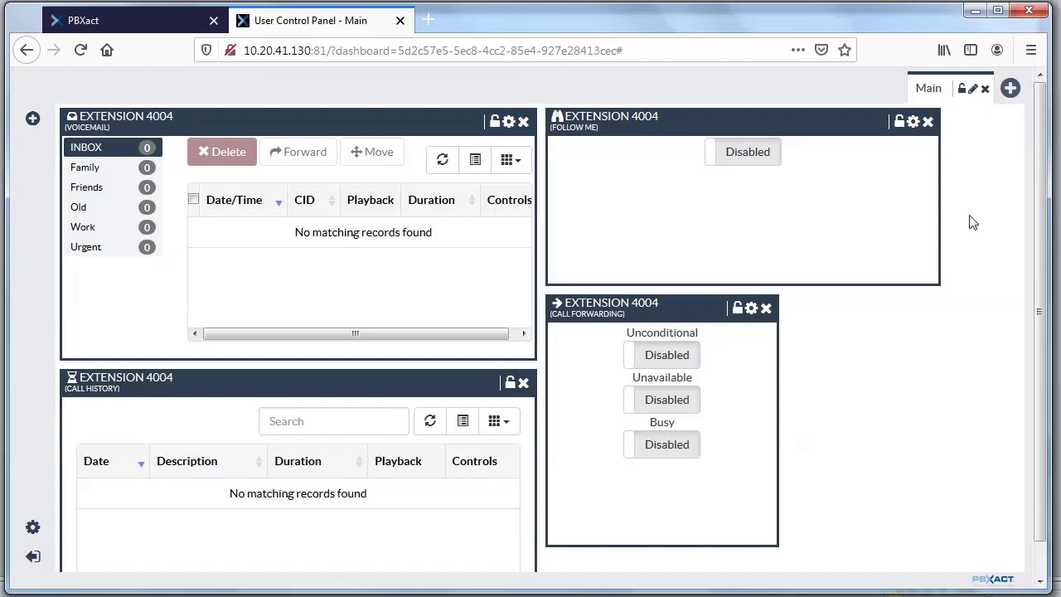
- Create a second dashboard named Queue, open it, and decline the browser's offer to save the password
click(1010, 89)
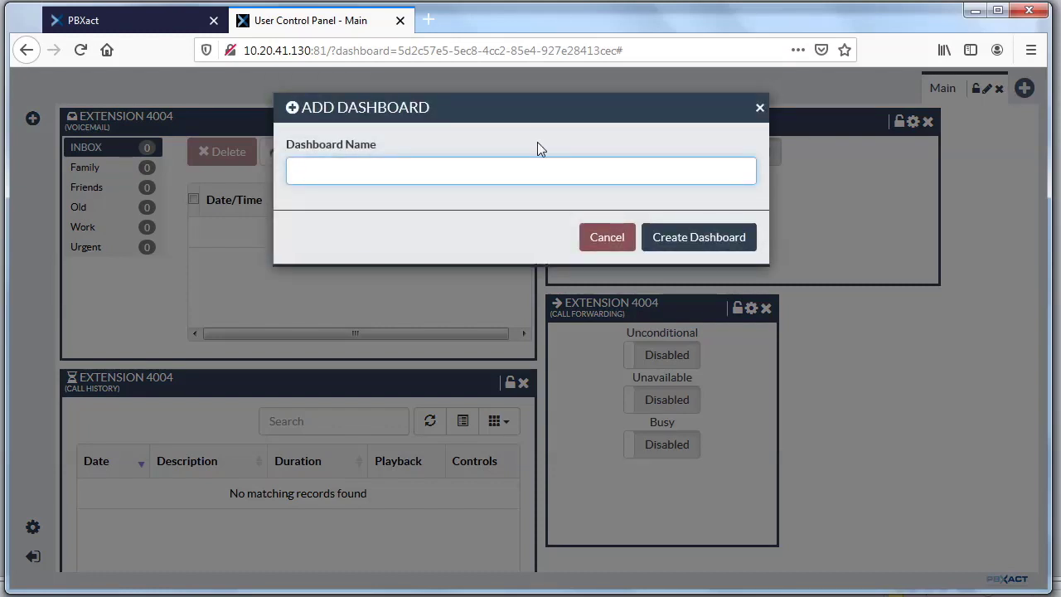
text(Queue)
click(681, 241)
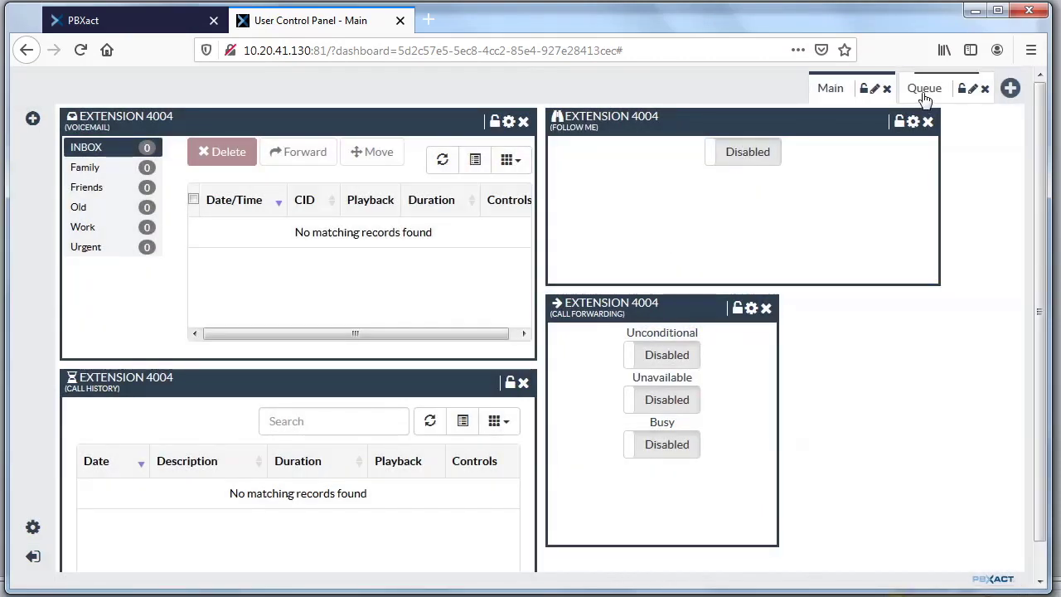
click(925, 93)
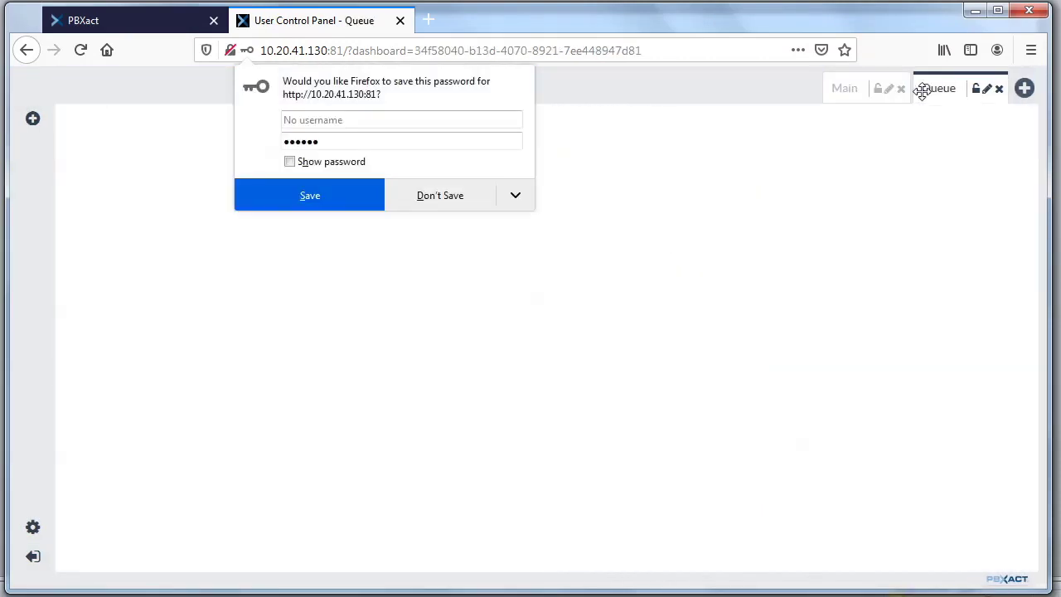
click(437, 197)
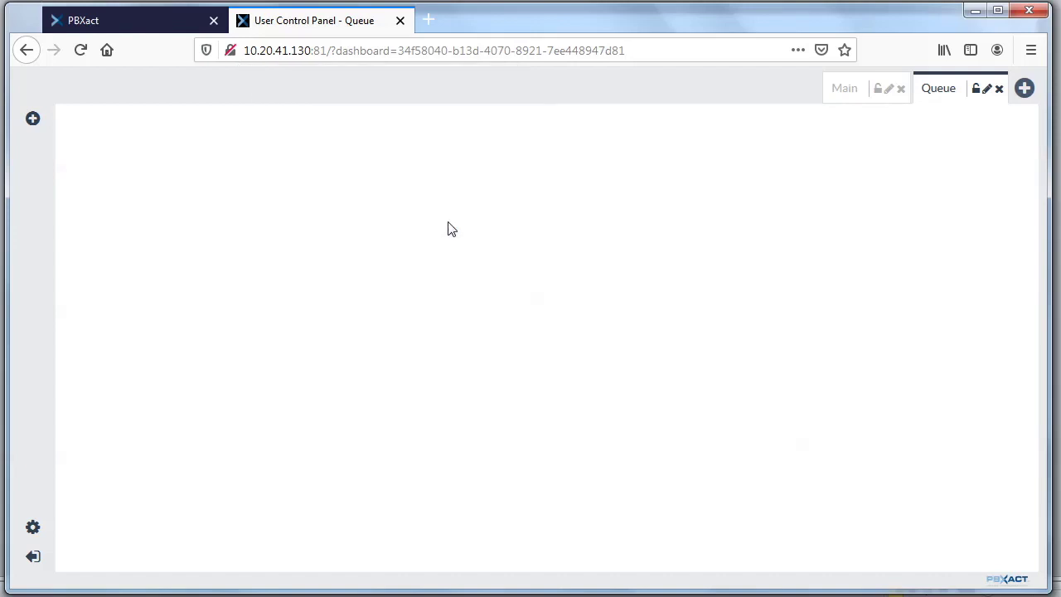
- Check the Queue Wallboard category among the widgets available for the Queue dashboard and cancel without adding one
click(33, 127)
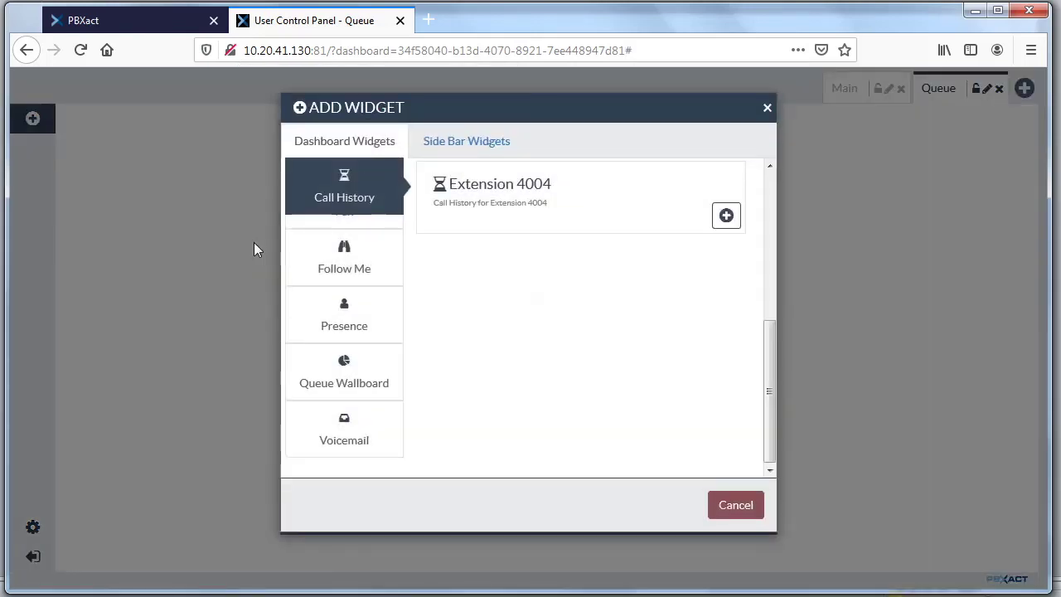
click(356, 383)
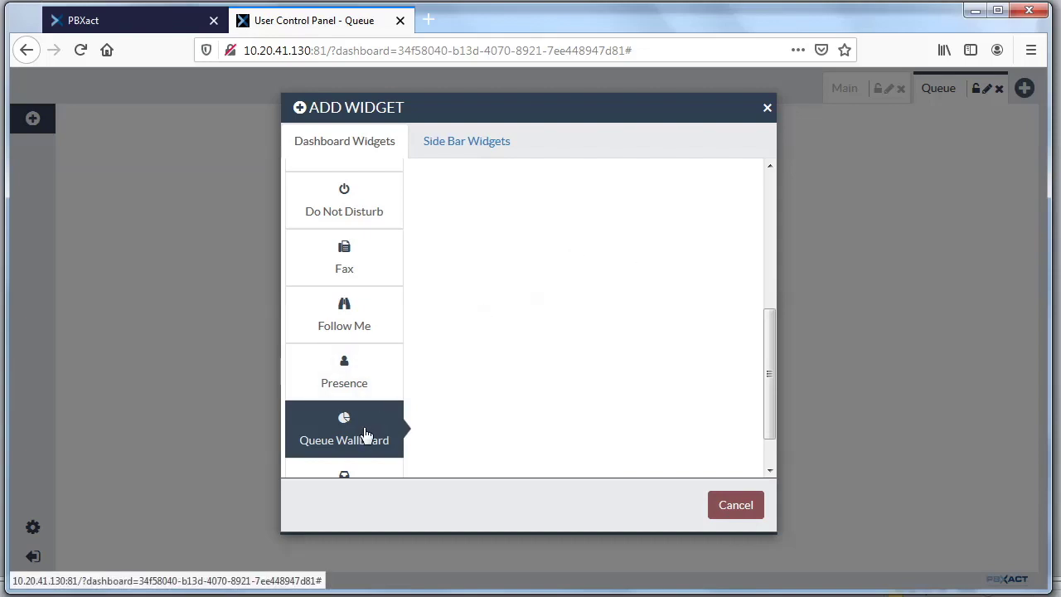
scroll(763, 457, down, 1)
click(734, 505)
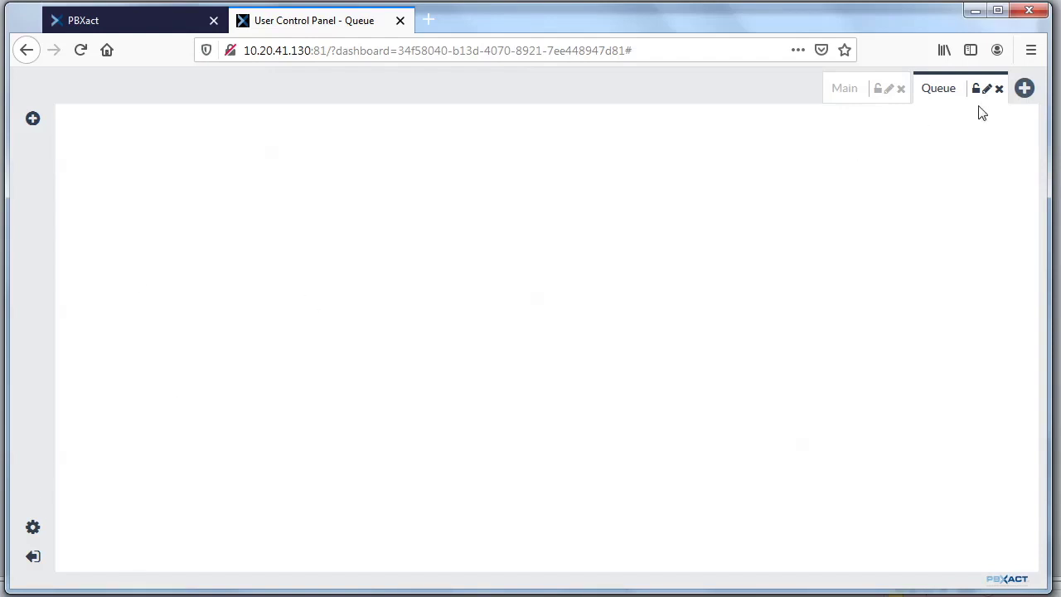
- Switch between the Main and Queue dashboards, finish on Main, and highlight the page's full web address
click(847, 97)
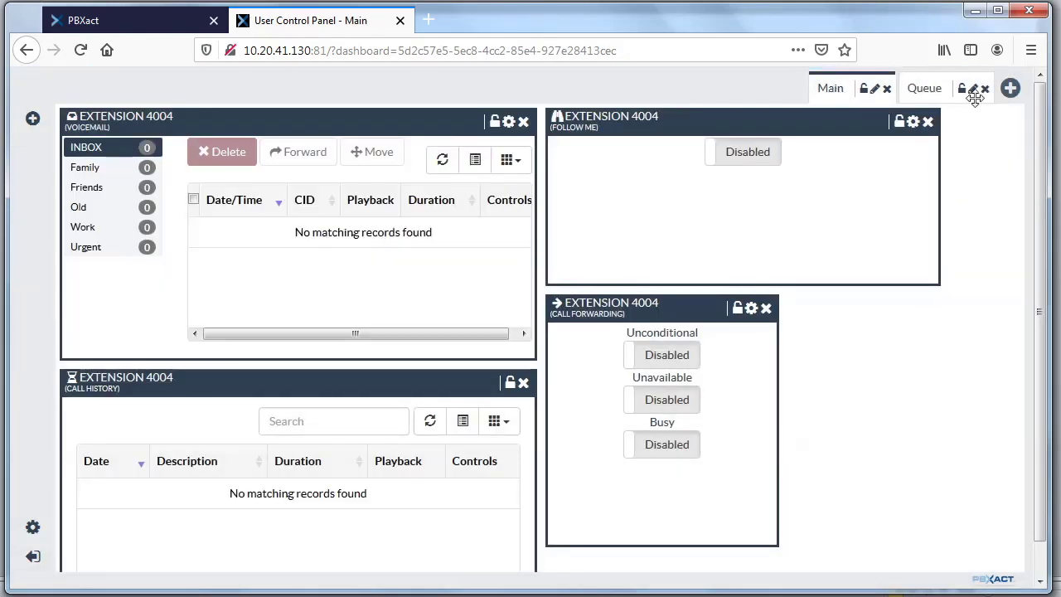
click(925, 89)
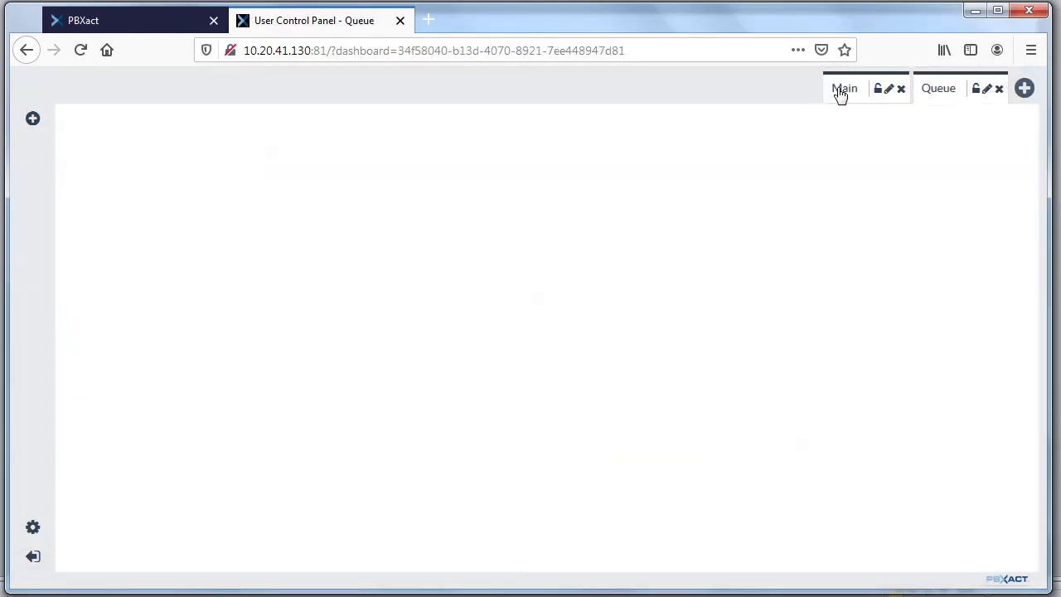
click(842, 91)
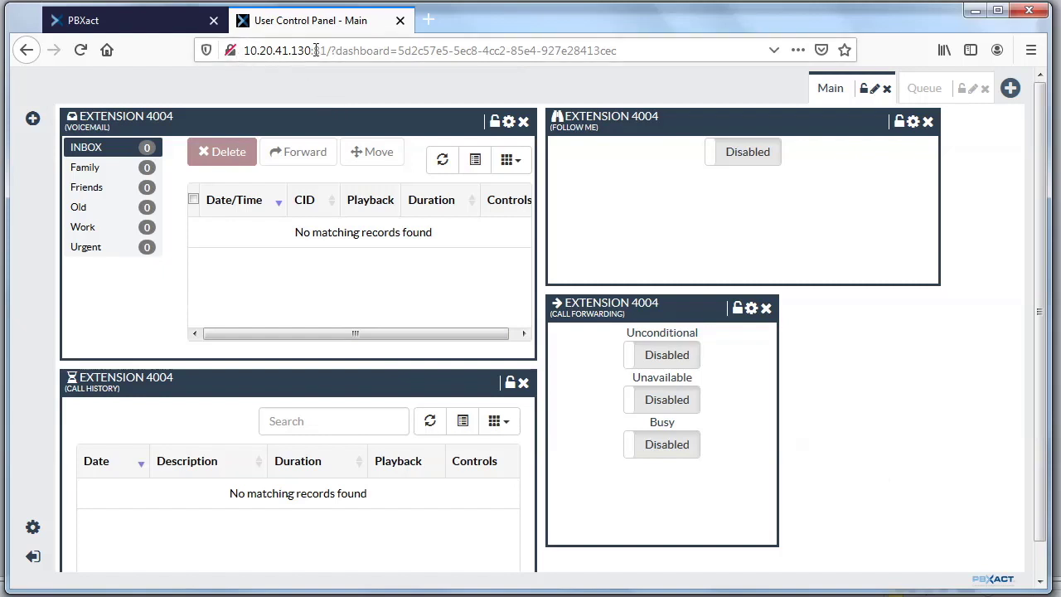
drag(239, 52, 670, 63)
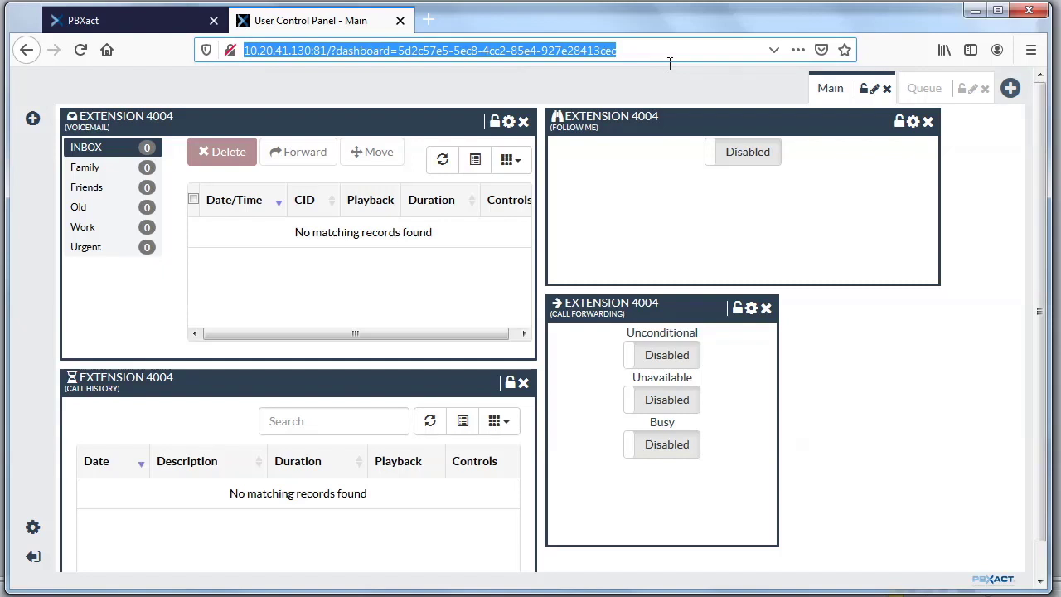